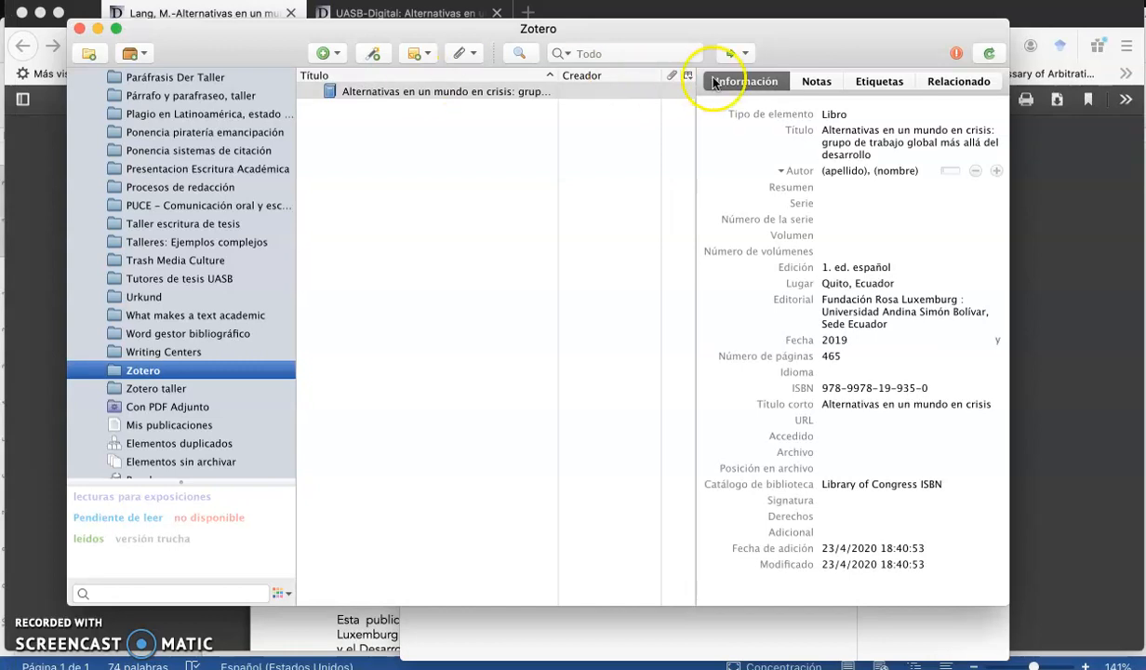
click(864, 210)
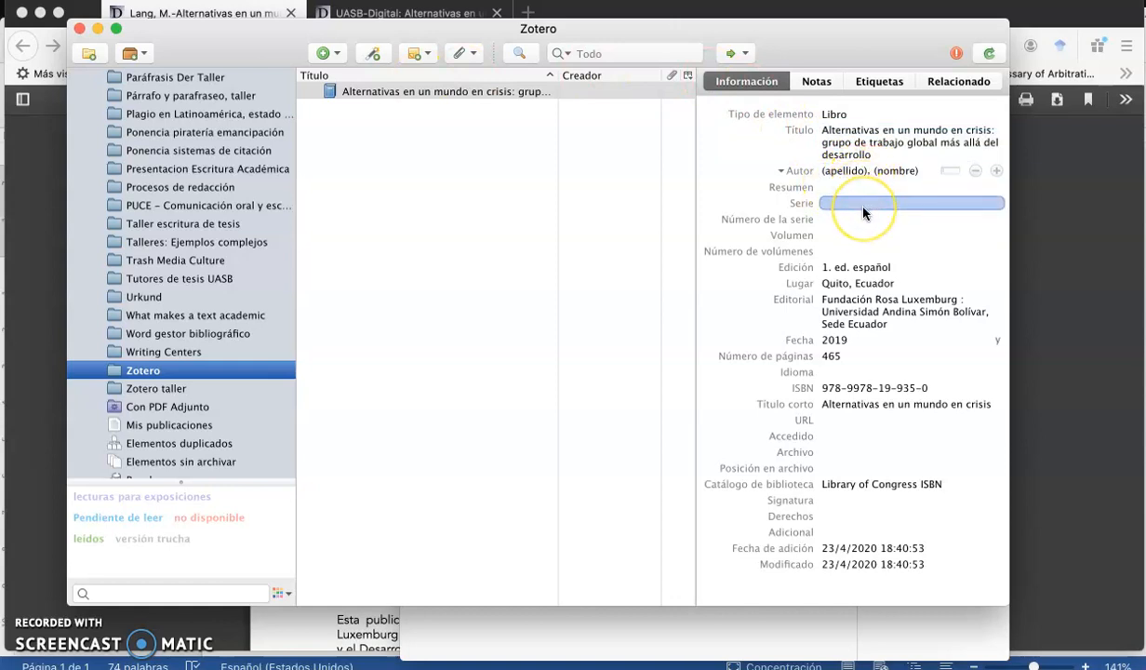
click(848, 169)
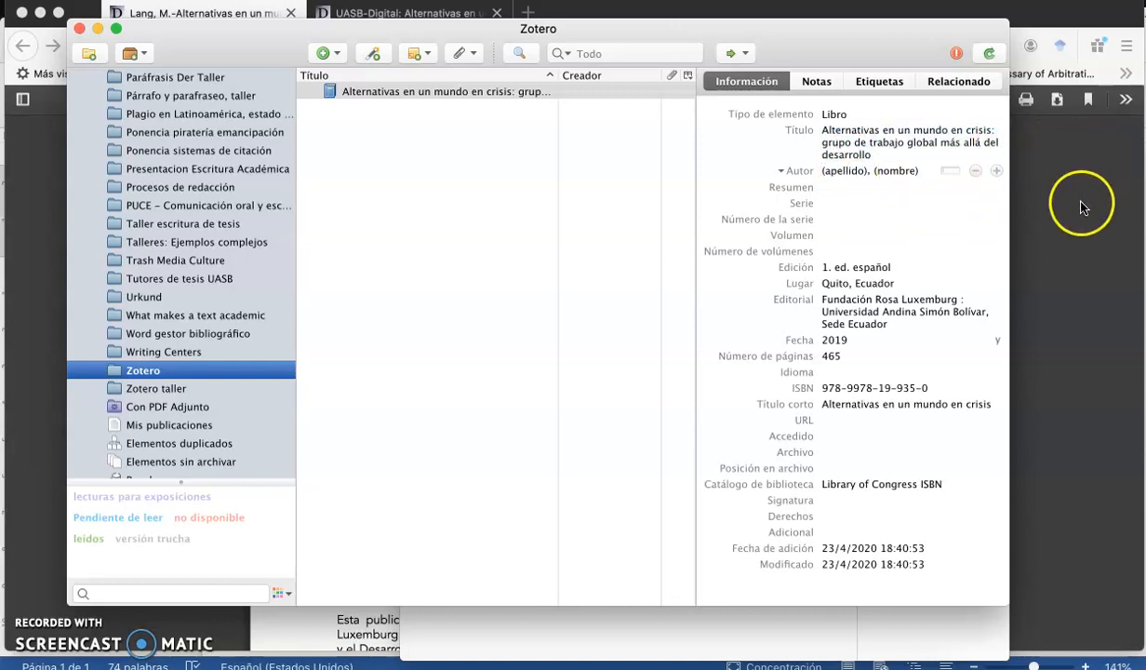
- Switch to the browser and save the book's UASB-Digital repository record to the Zotero collection with the browser connector
click(1039, 194)
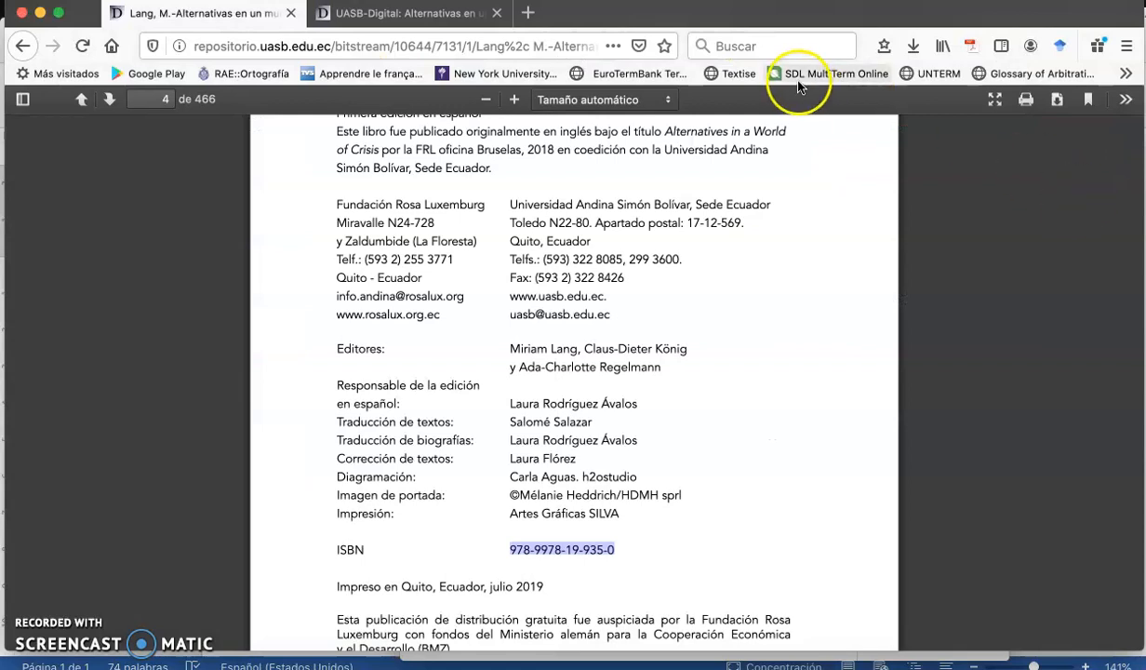
click(433, 28)
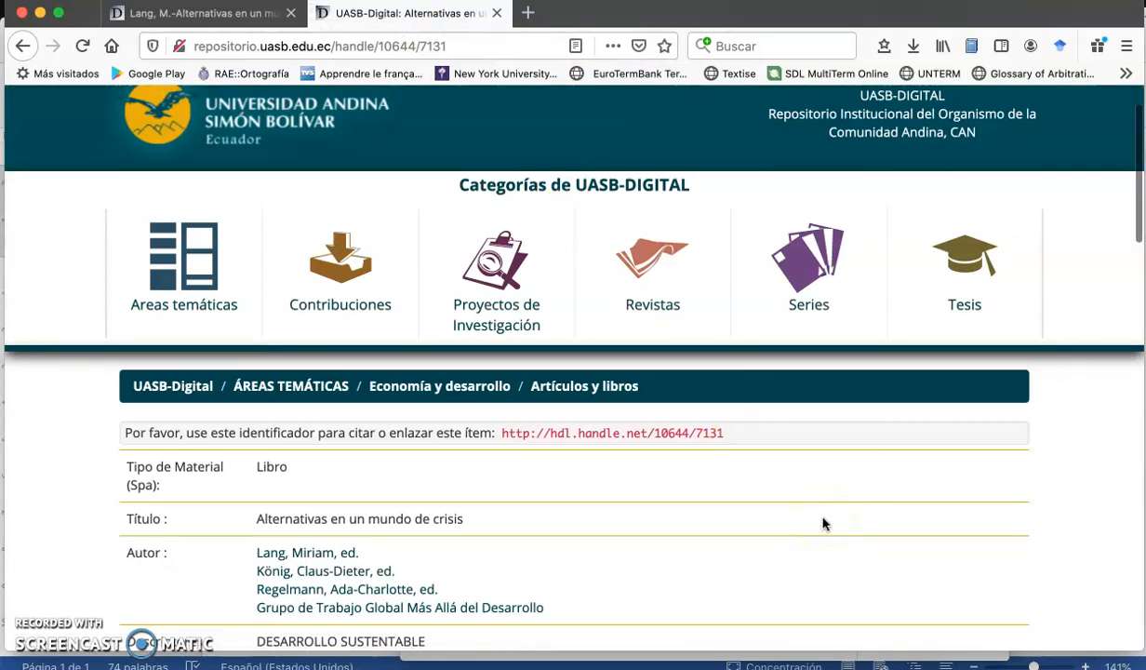
click(974, 53)
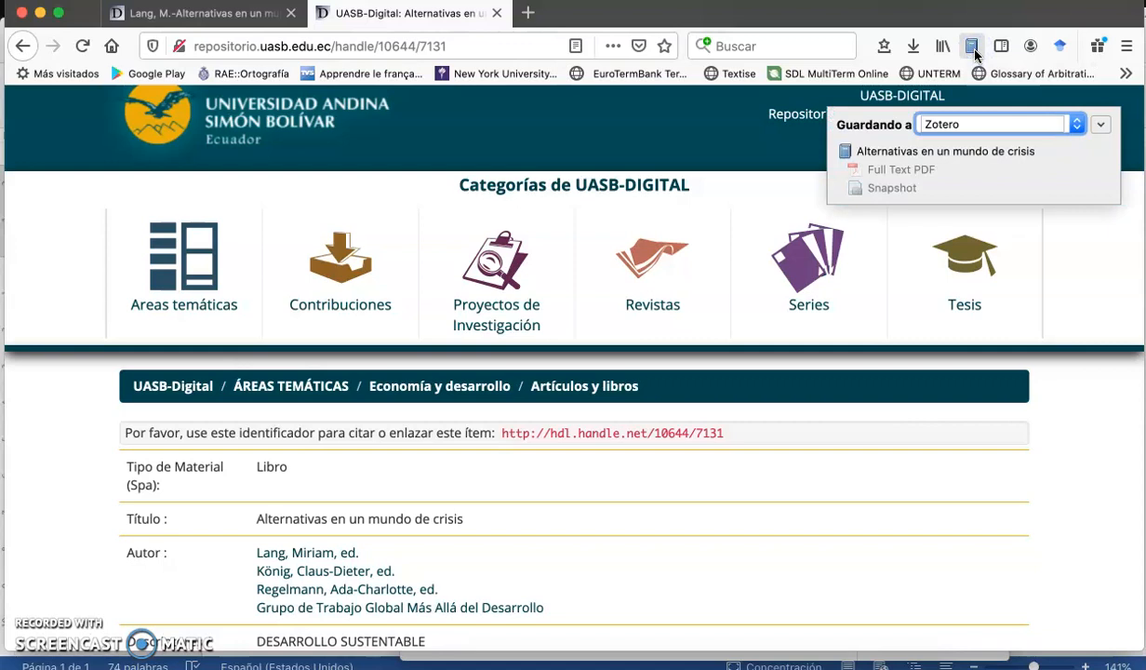
click(955, 131)
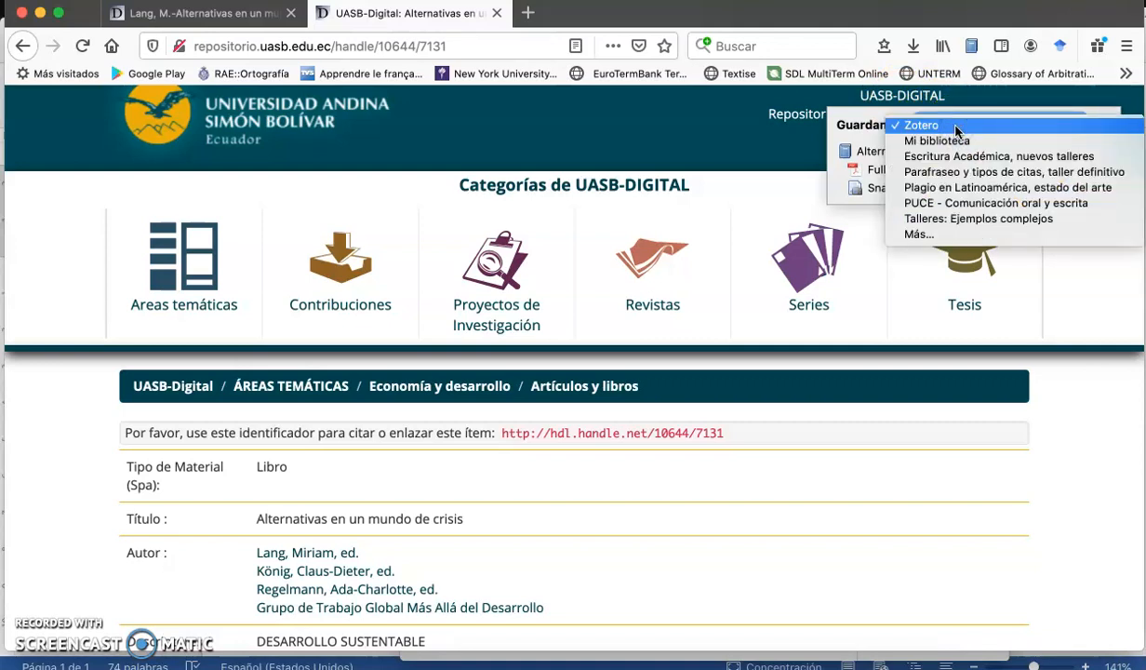
click(955, 128)
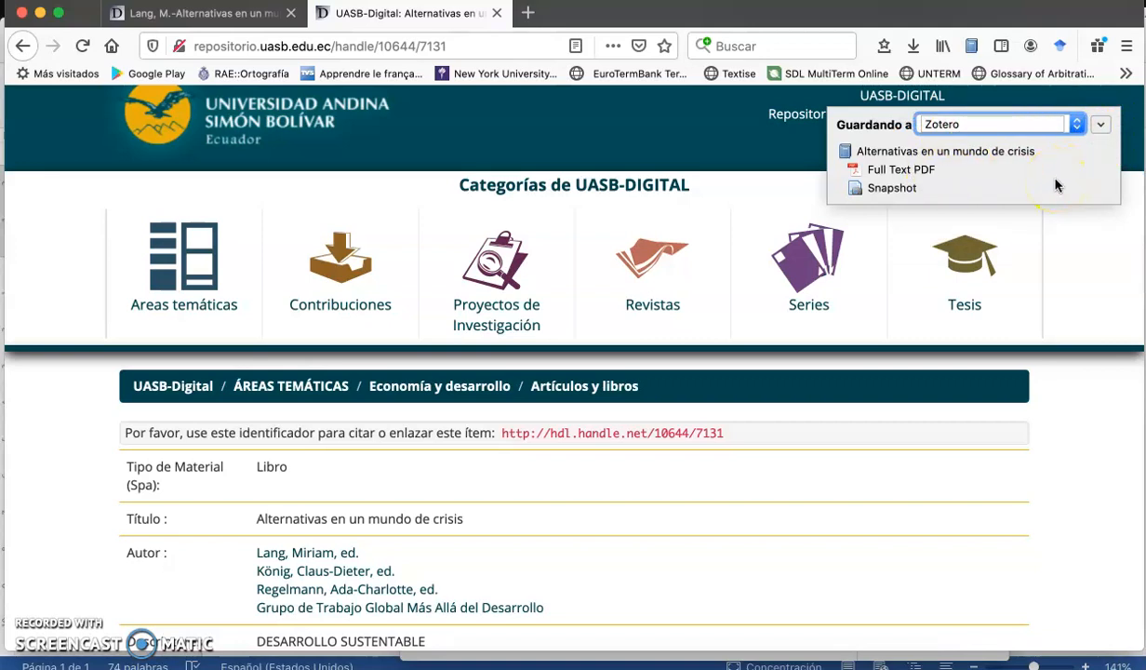
- In Zotero, move the duplicate book record "Alternativas en un mundo en crisis: grupo de trabajo global más allá del desarrollo" to the trash
key(super+Tab)
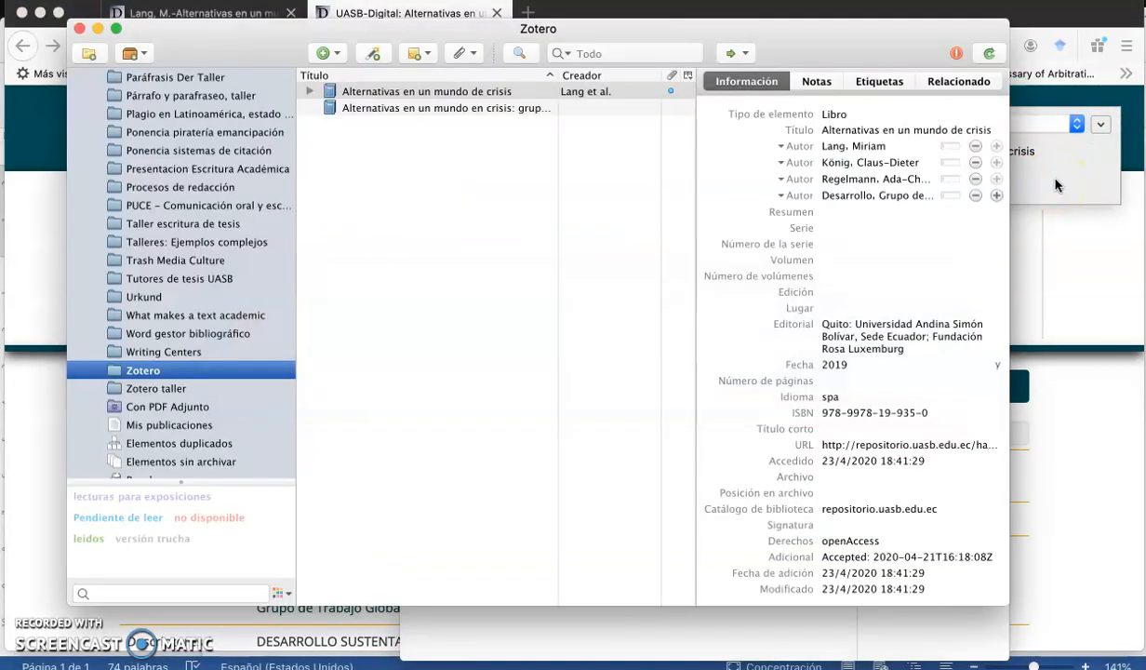
click(865, 164)
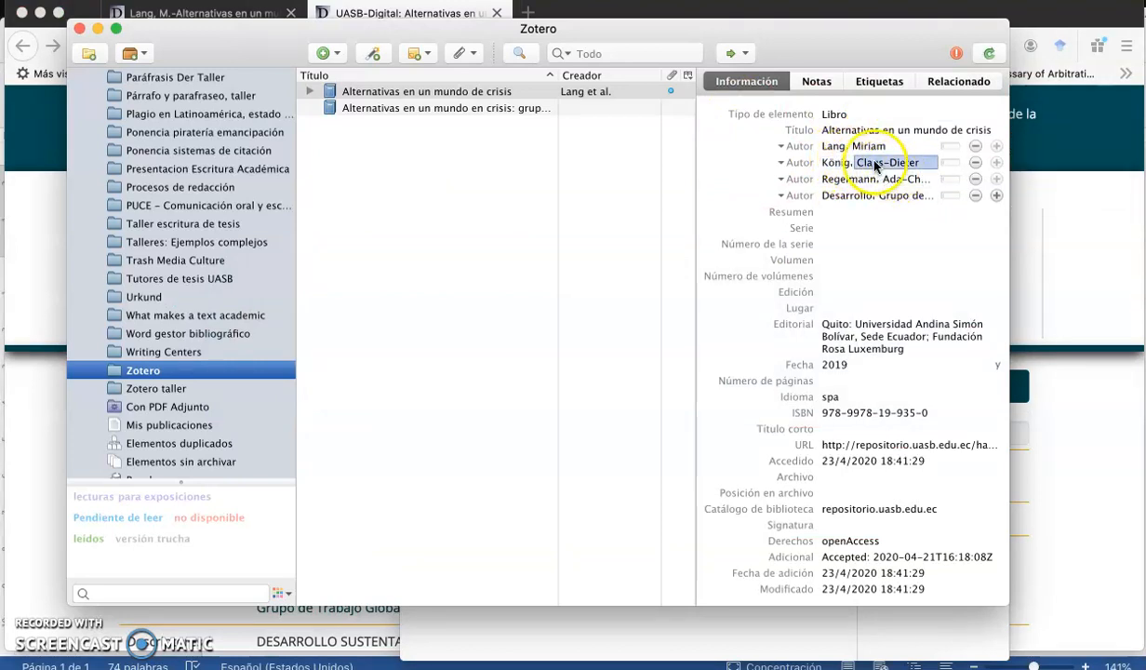
click(879, 195)
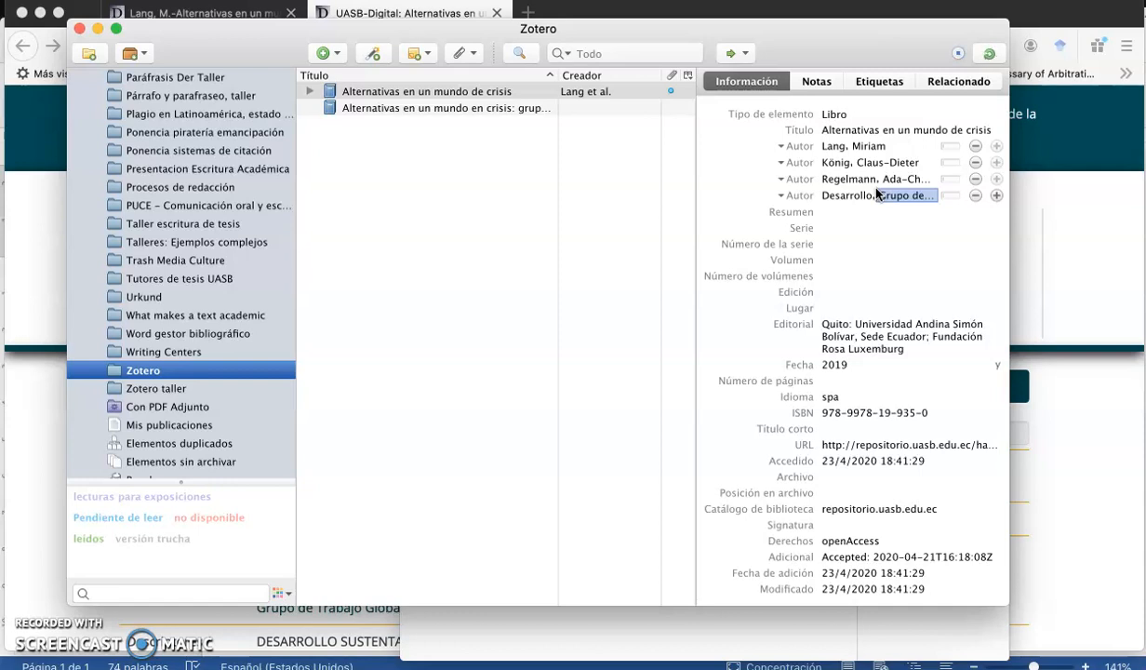
click(582, 133)
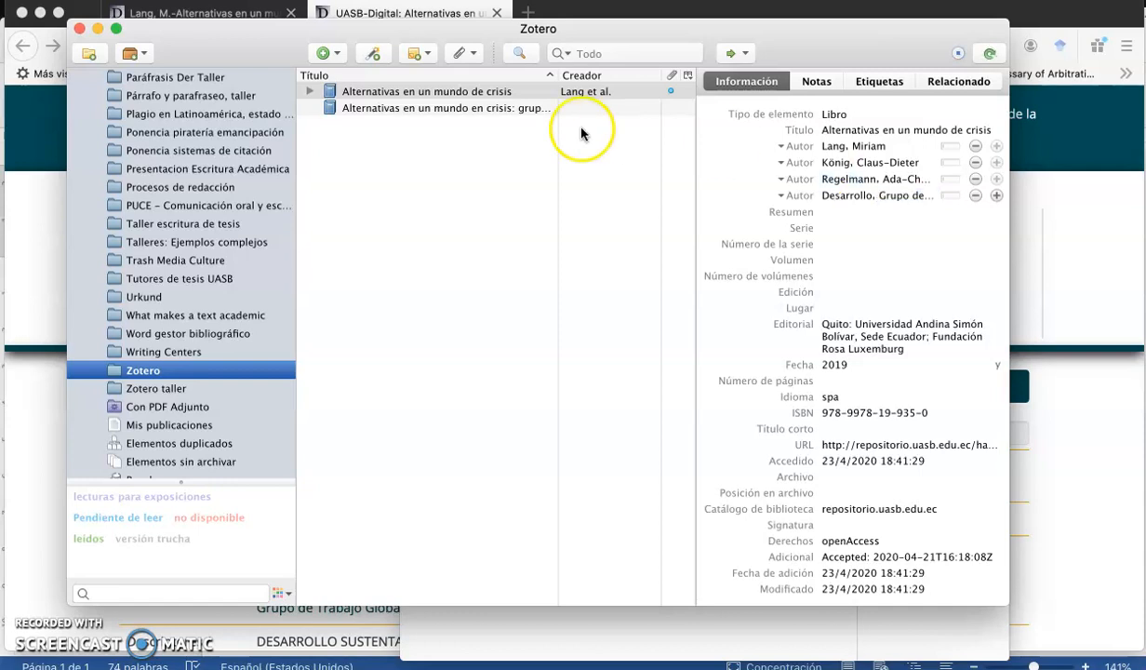
click(453, 109)
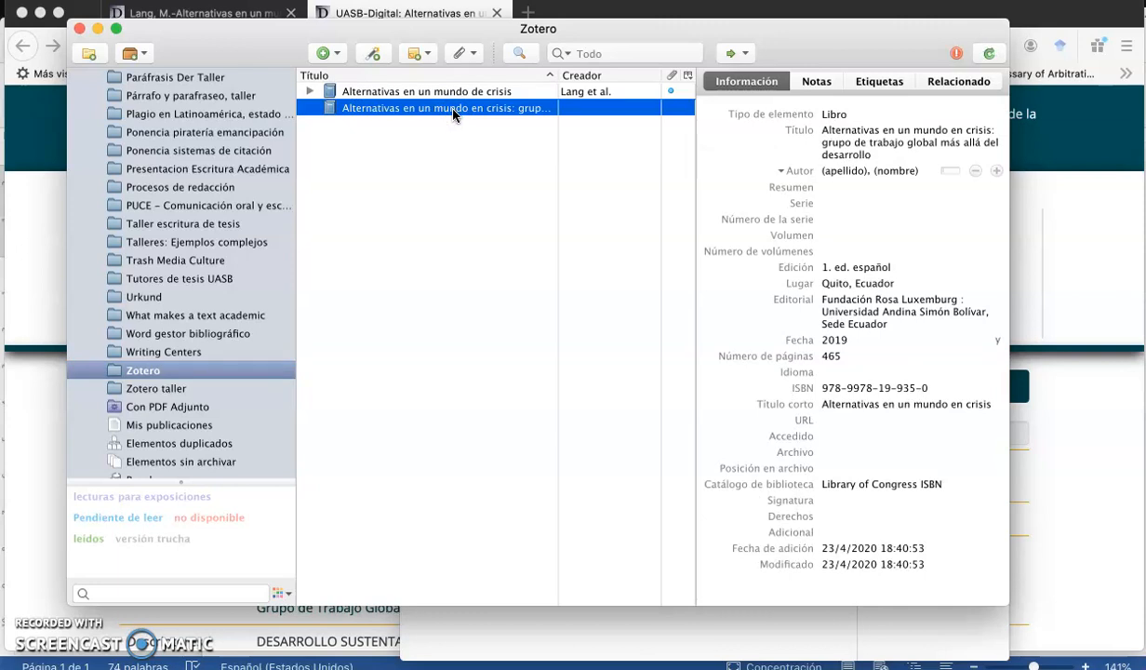
key(super+BackSpace)
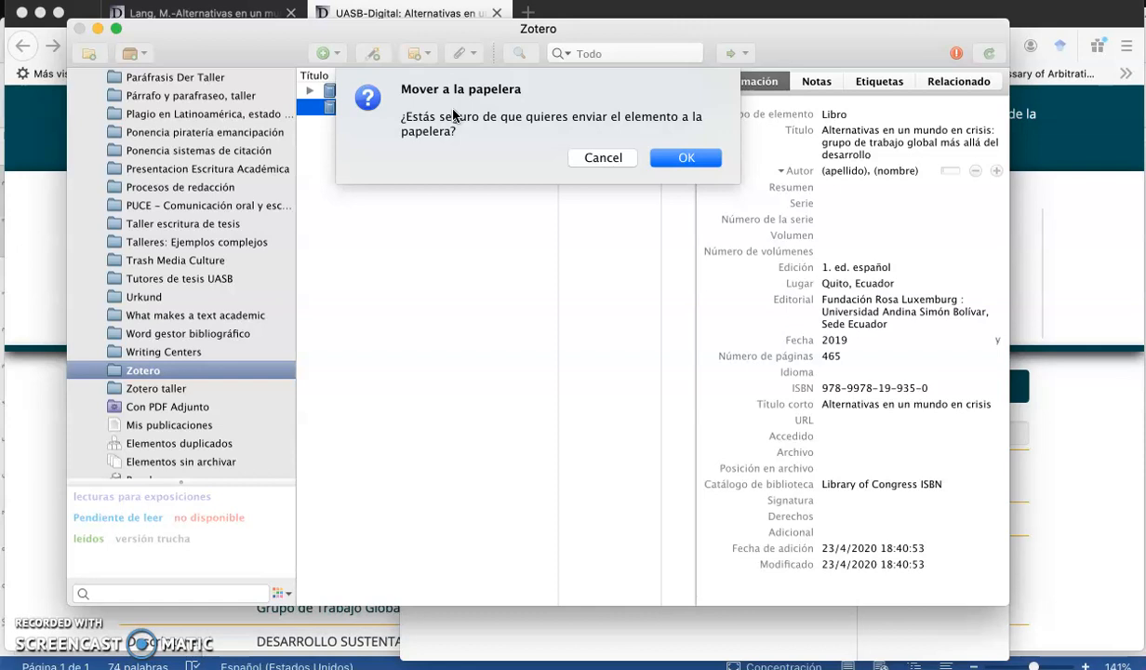
click(602, 158)
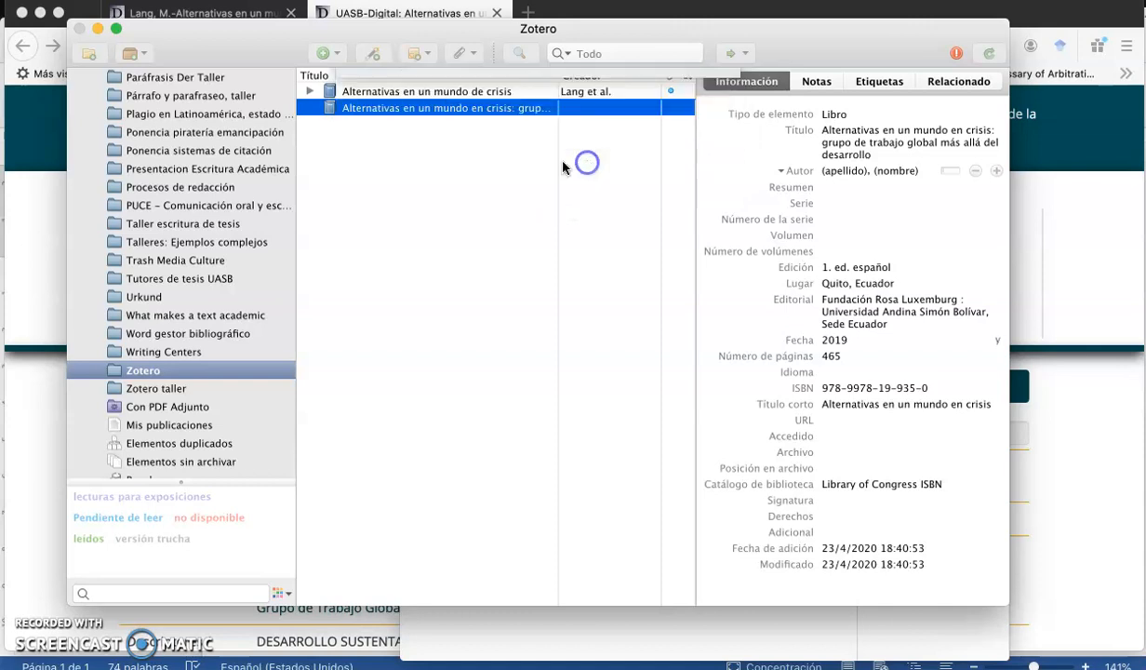
right_click(431, 110)
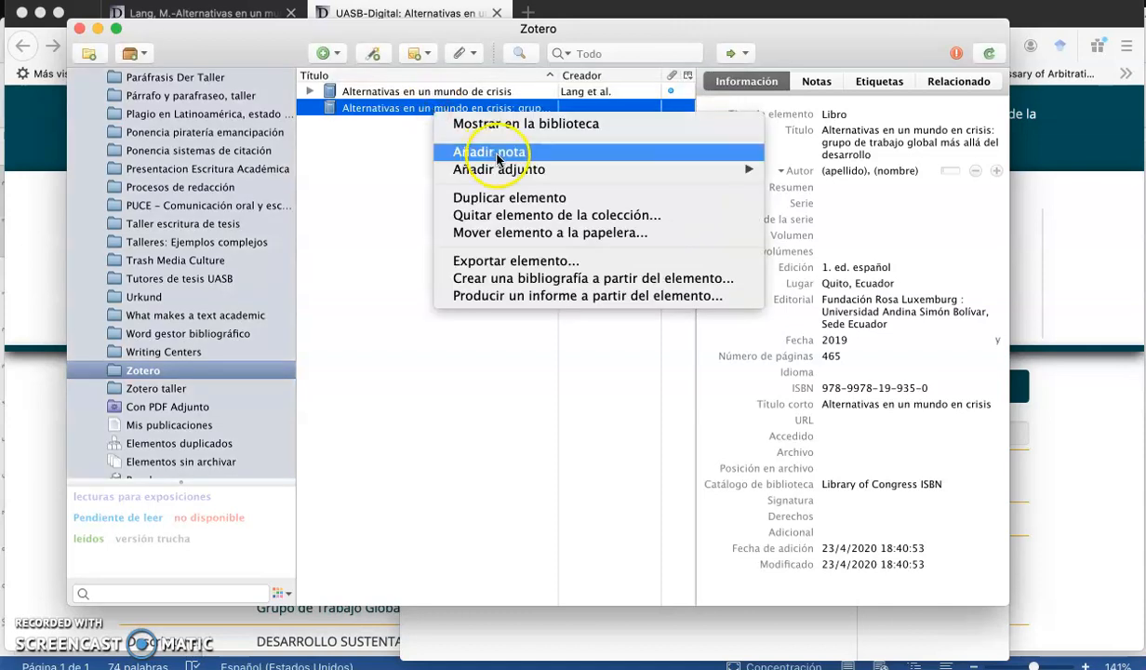
click(499, 233)
key(Return)
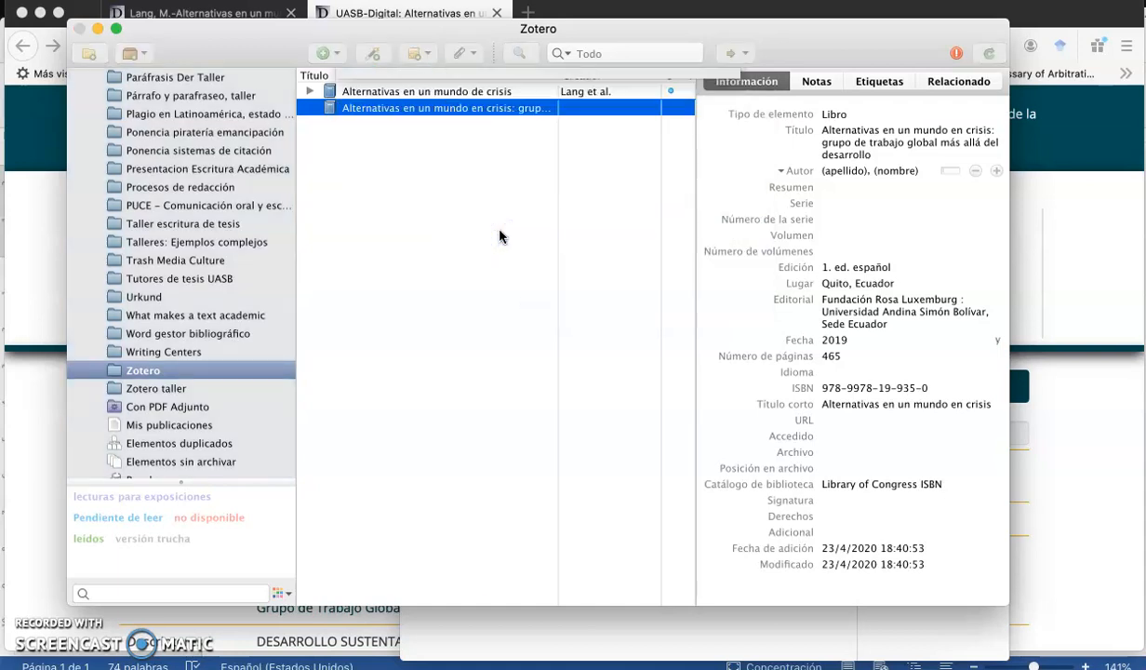
- Set the role of the first three creators of "Alternativas en un mundo de crisis" to Editor
click(894, 129)
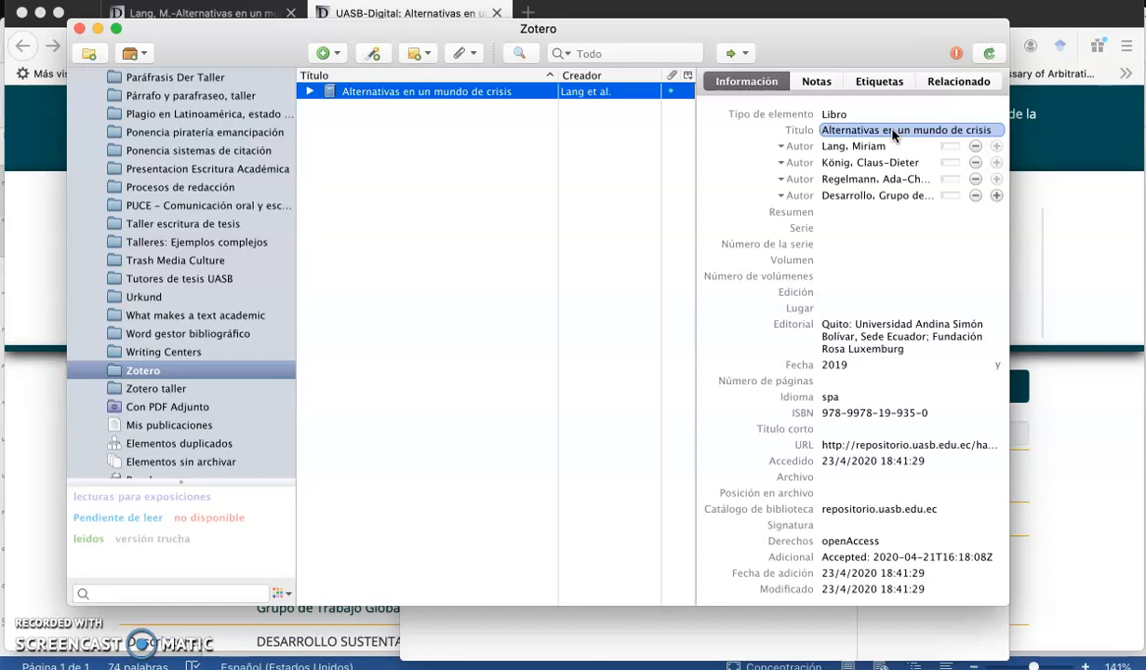
click(806, 146)
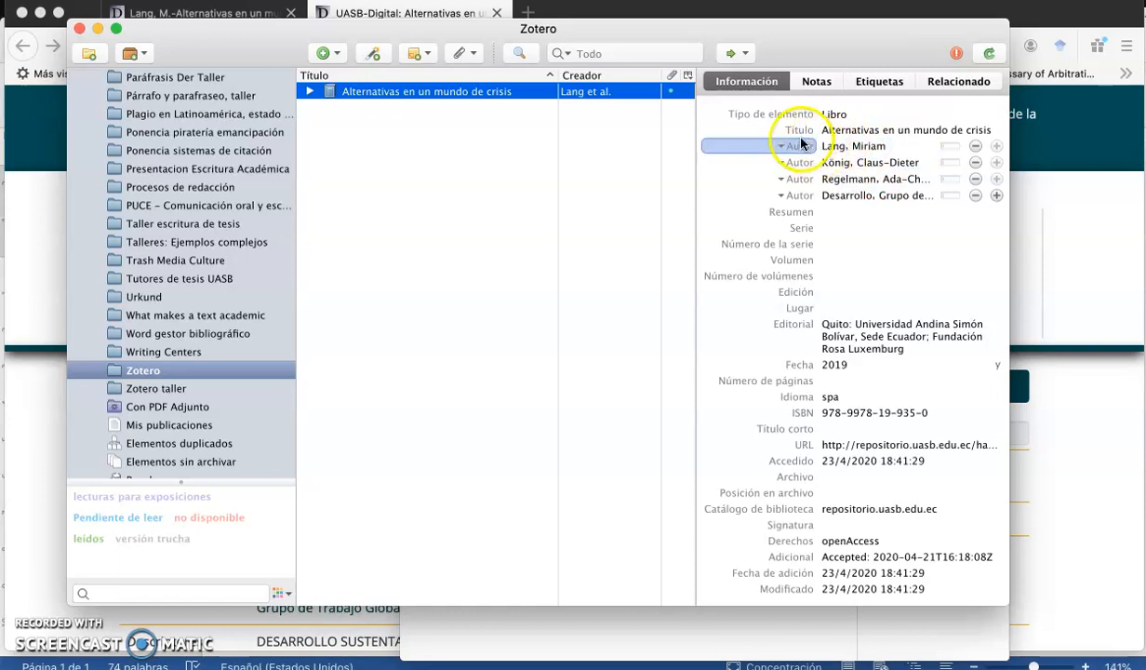
click(770, 144)
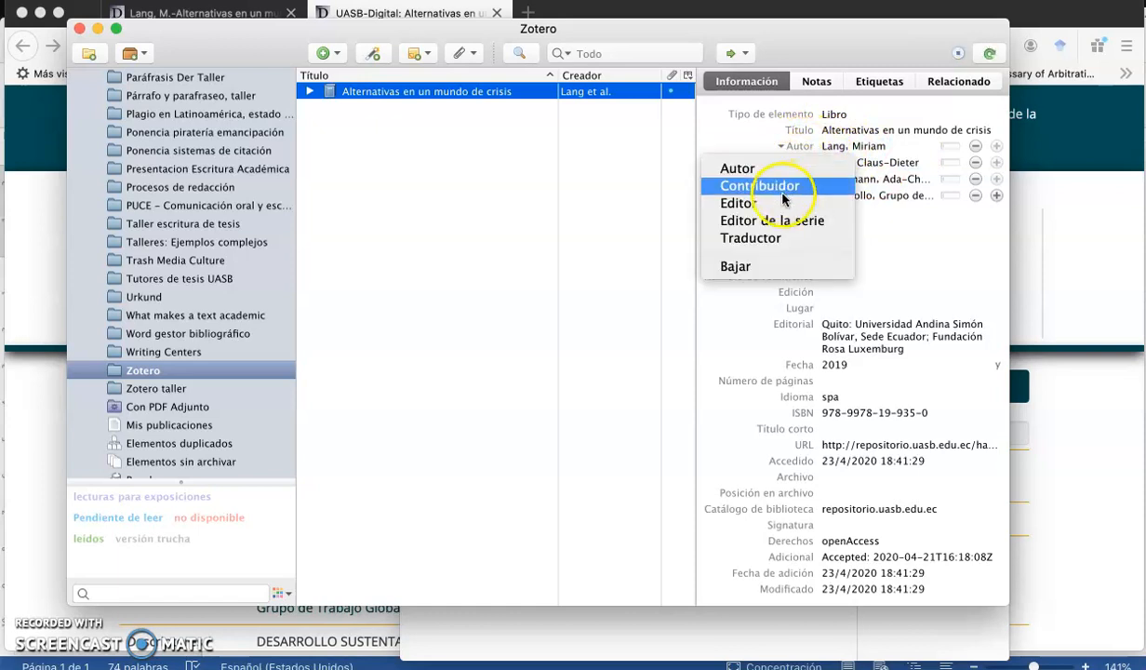
click(879, 230)
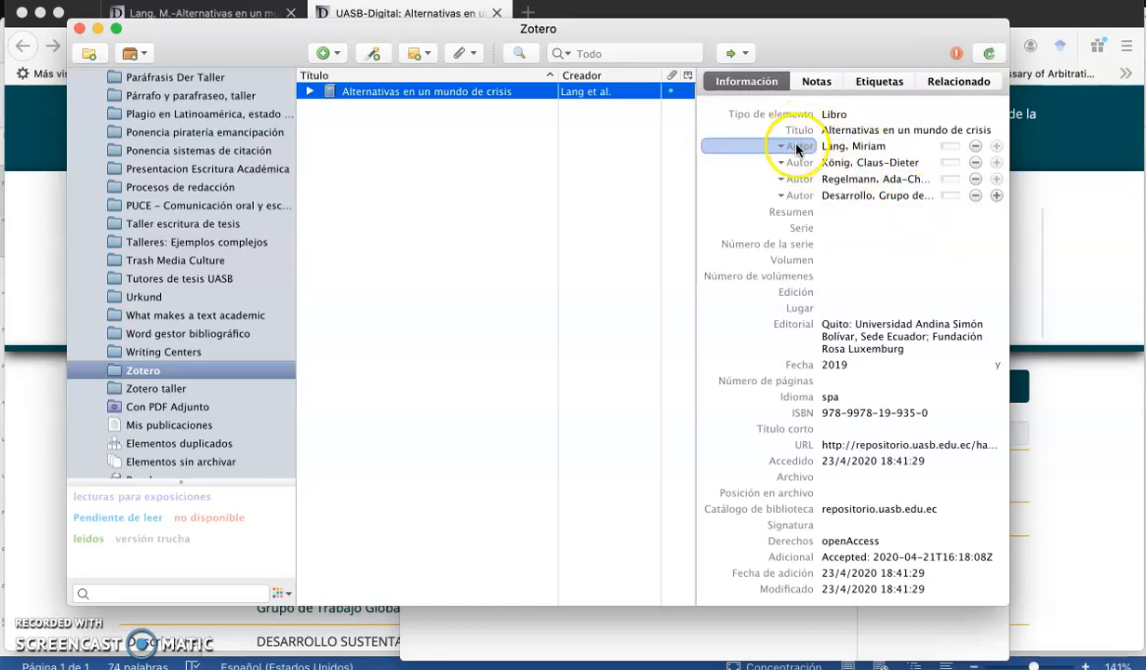
click(797, 147)
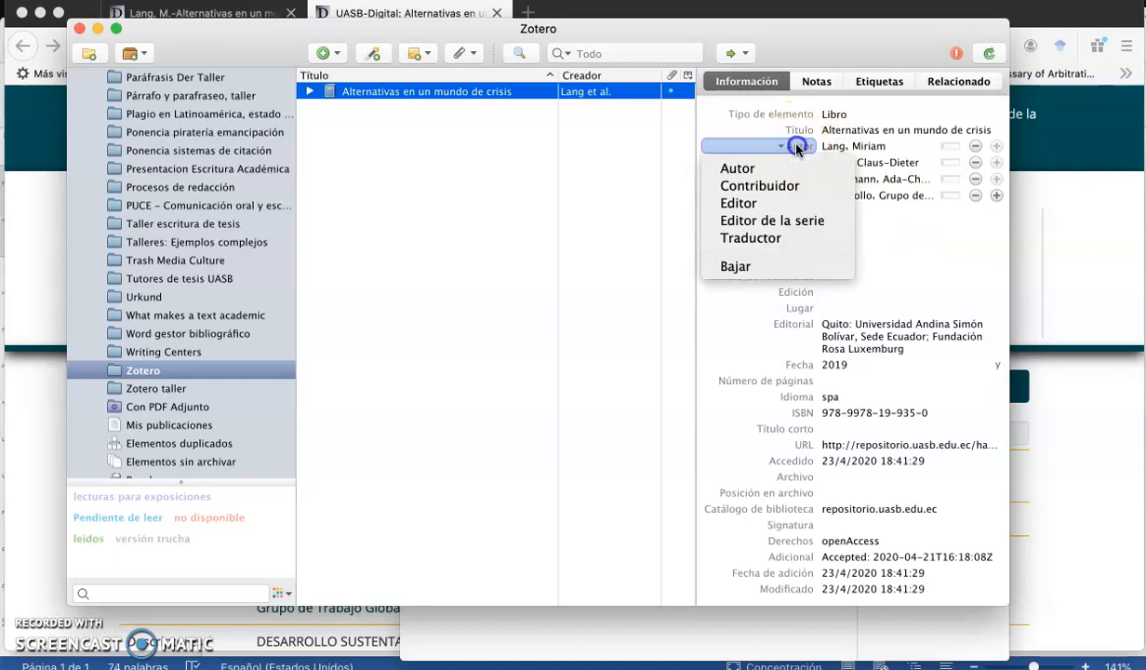
click(767, 204)
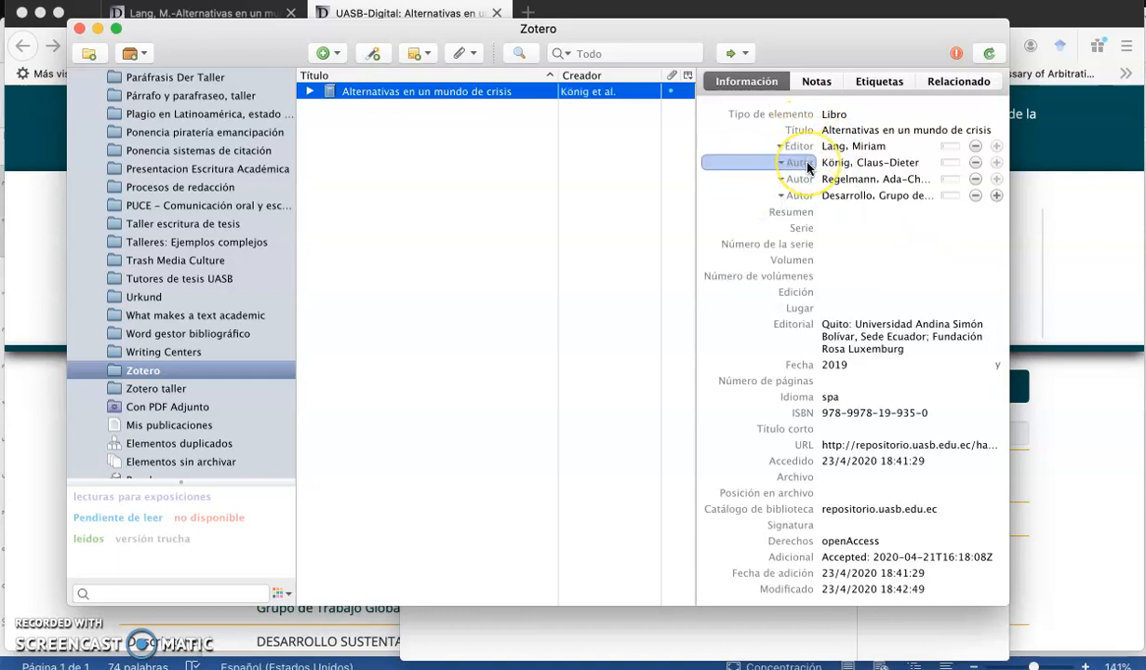
click(804, 166)
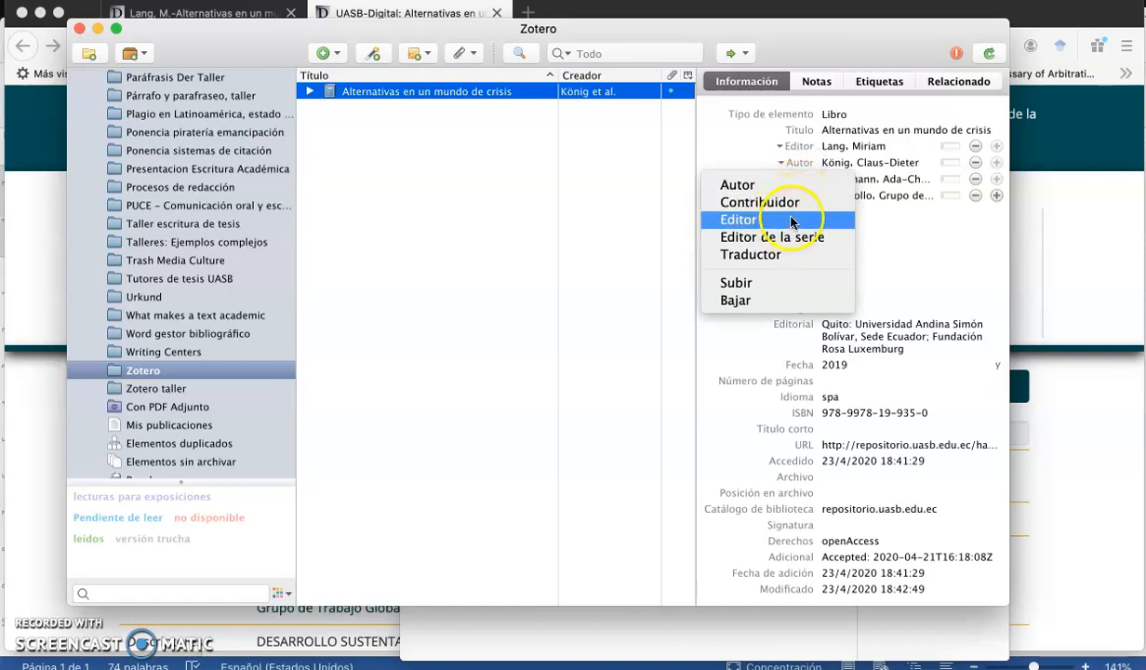
click(791, 221)
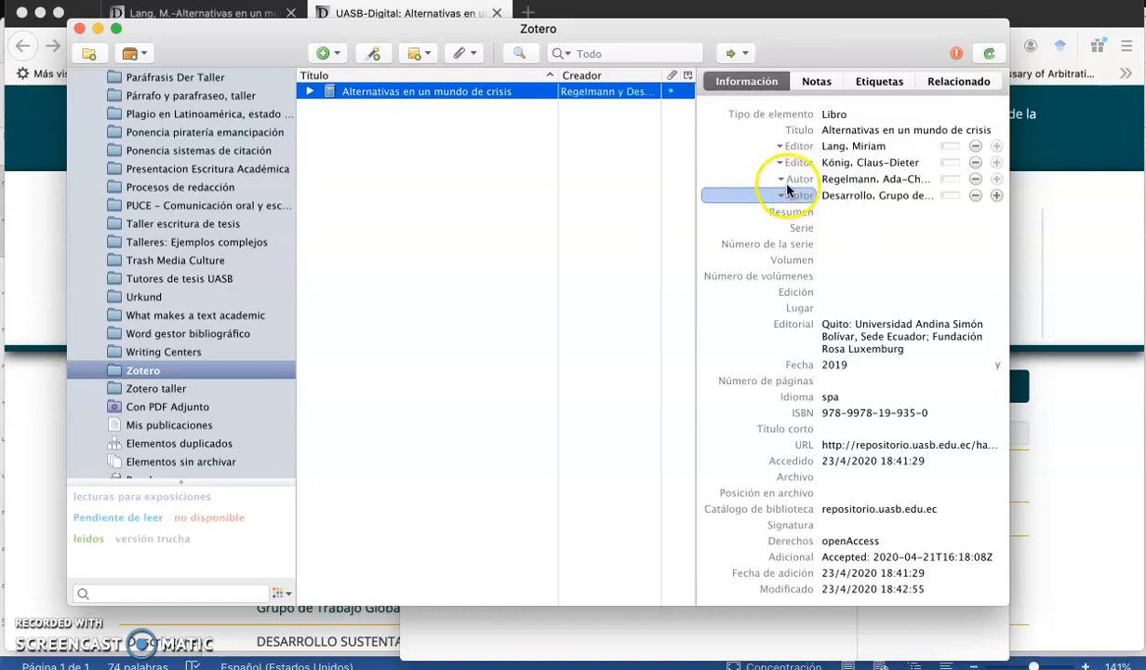
click(789, 183)
click(770, 235)
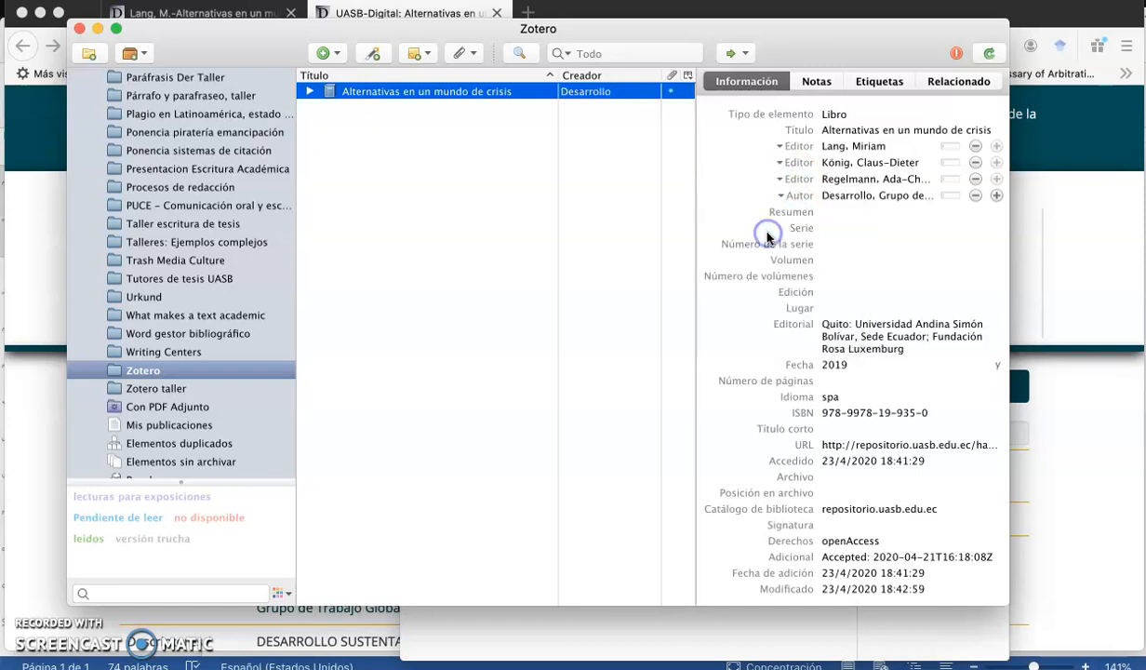
- Compare the record's creators with the title page on page 3 of the book's PDF in the browser
click(898, 179)
click(875, 146)
click(900, 162)
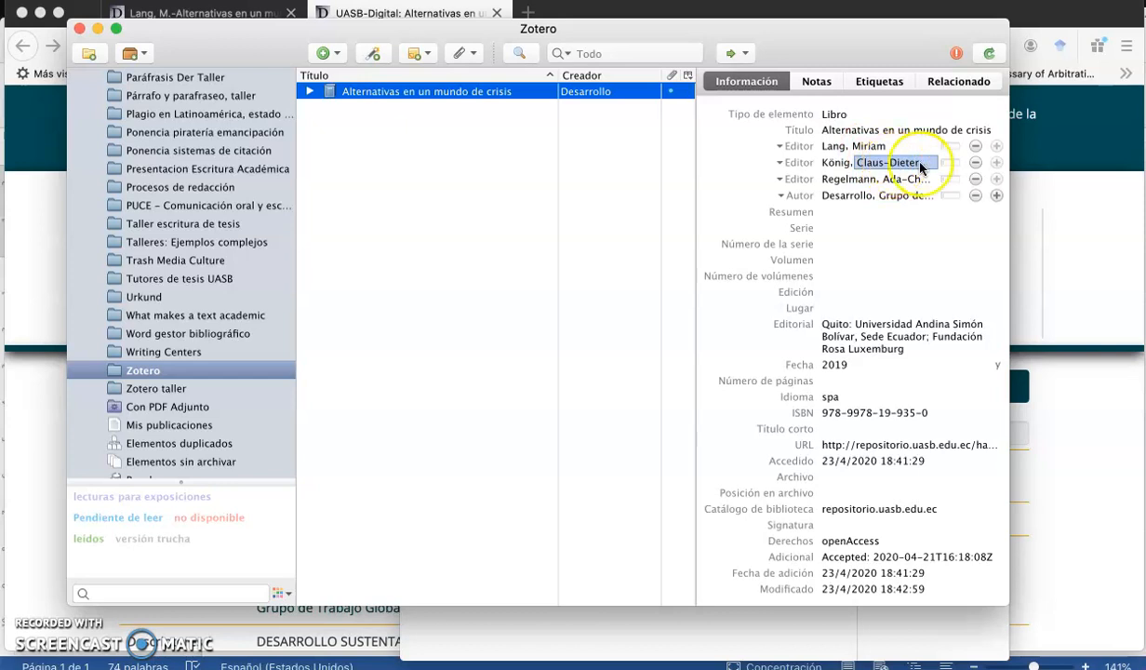
click(917, 146)
click(902, 164)
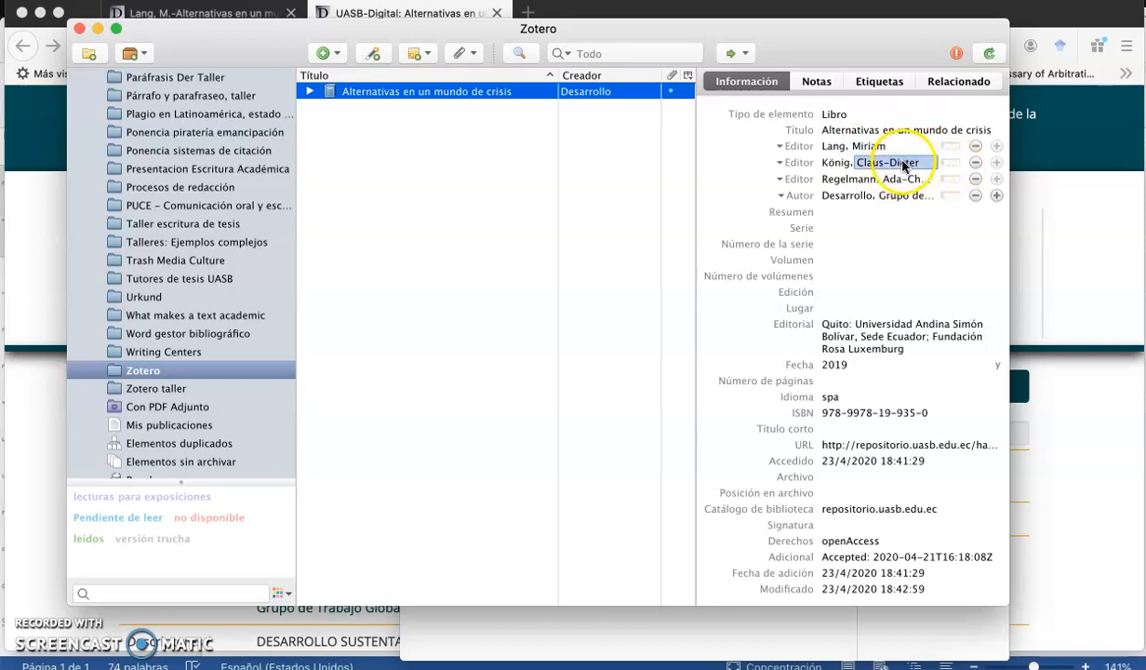
key(super+Tab)
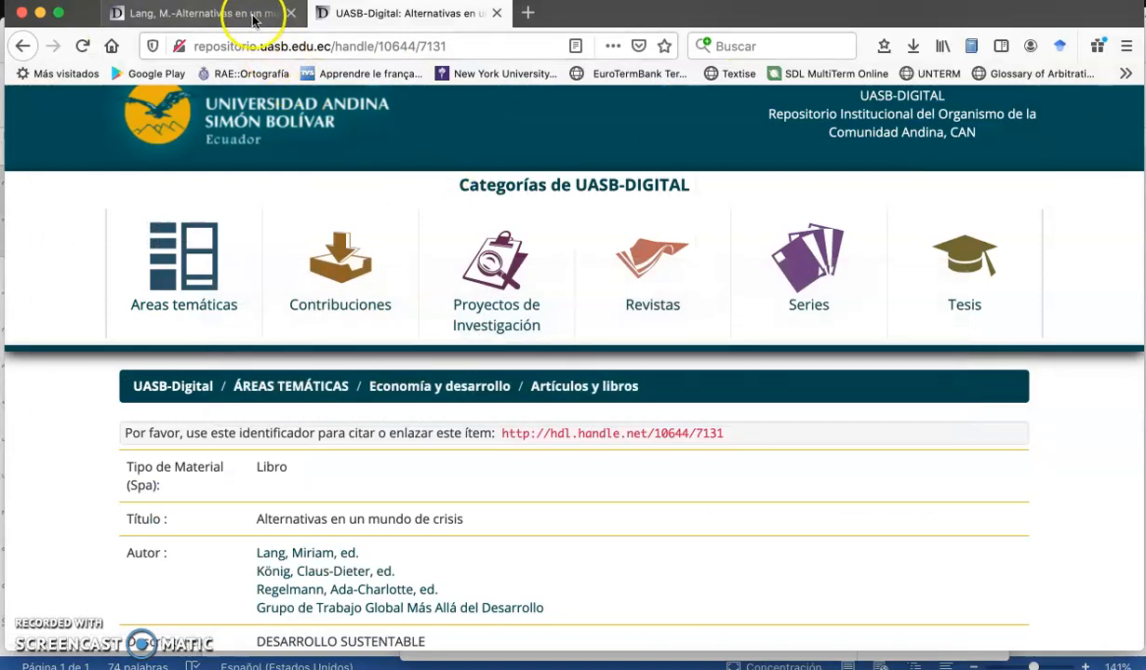
click(253, 19)
scroll(525, 323, up, 3)
scroll(526, 319, up, 5)
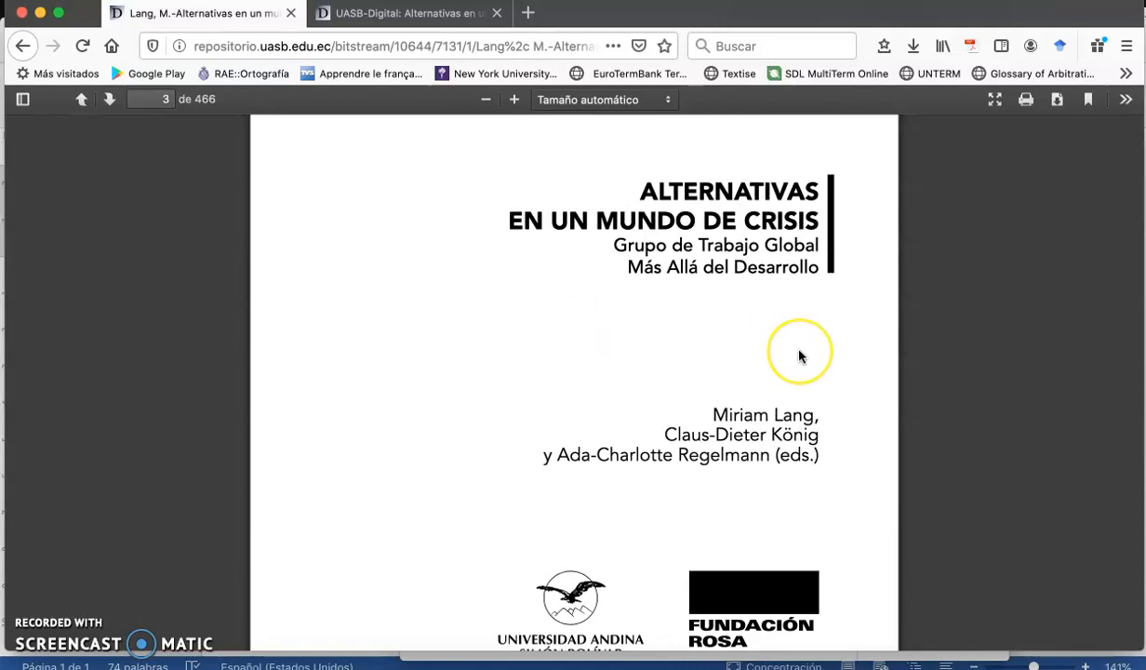
- Return to Zotero and remove the fourth creator, the working group listed as Autor, from the book's record
key(super+Tab)
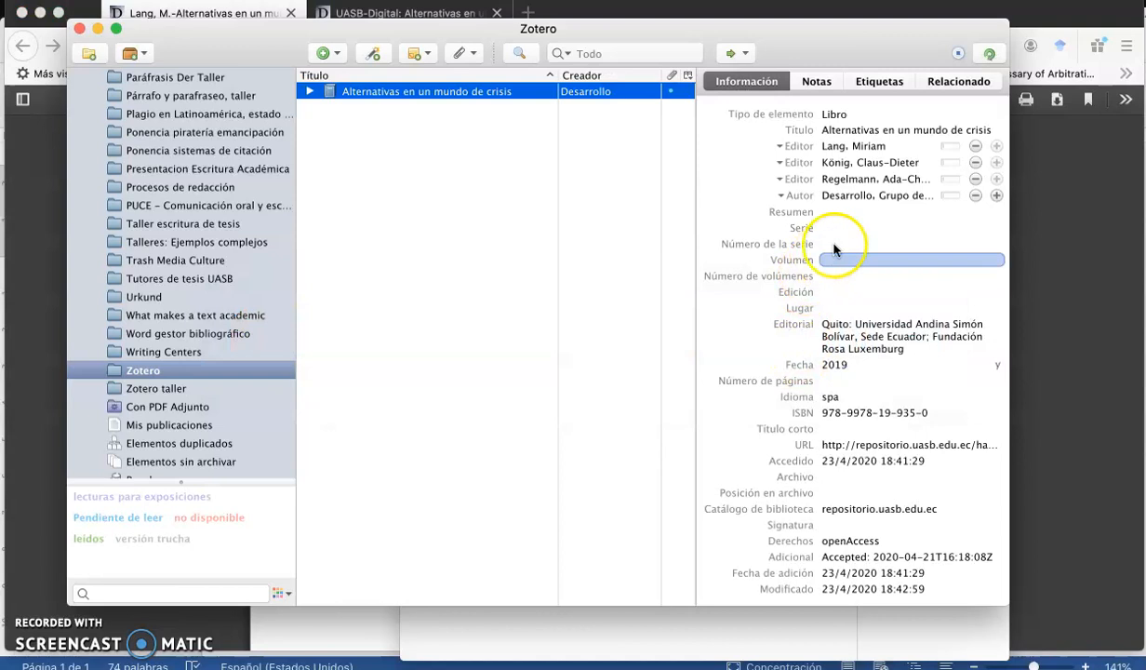
click(858, 197)
click(857, 197)
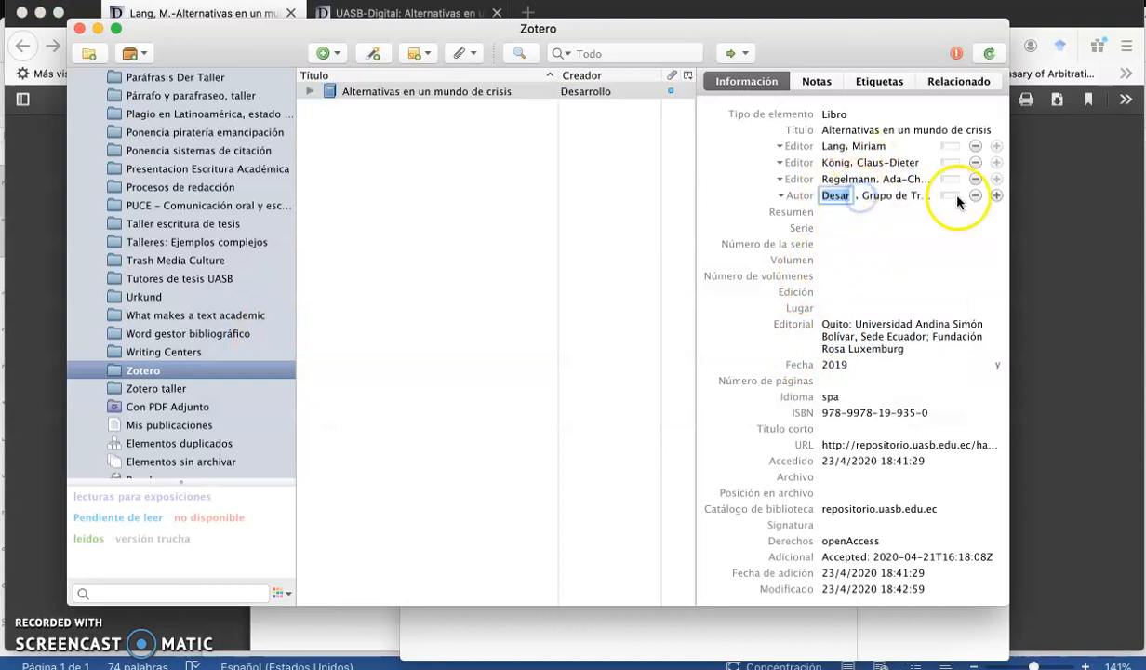
key(Tab)
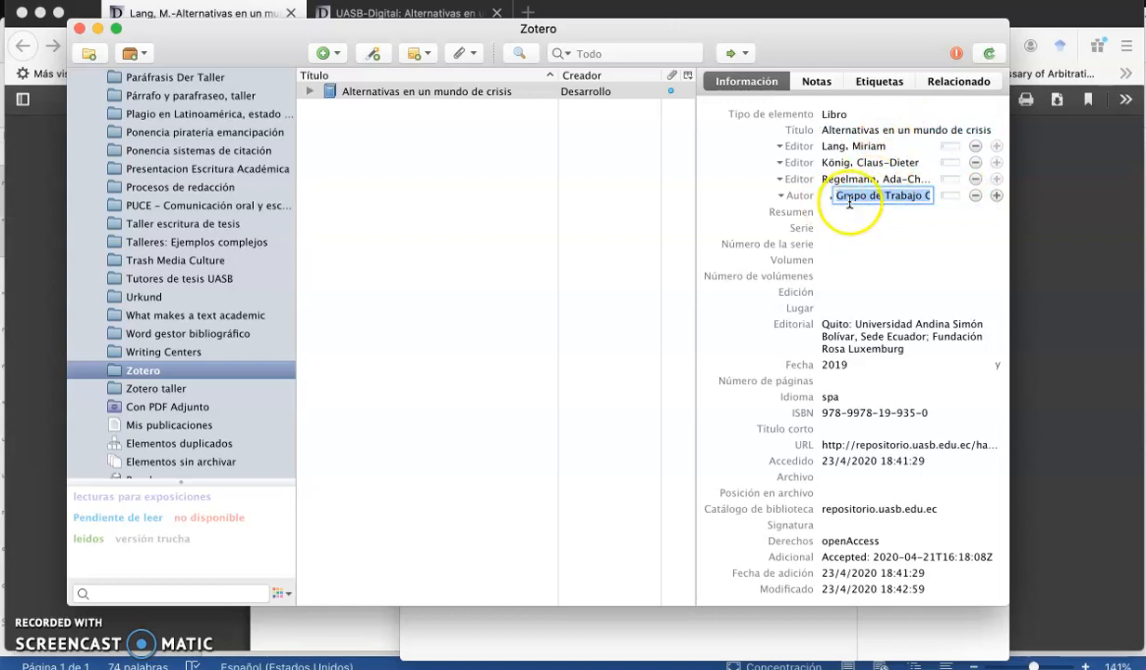
click(975, 197)
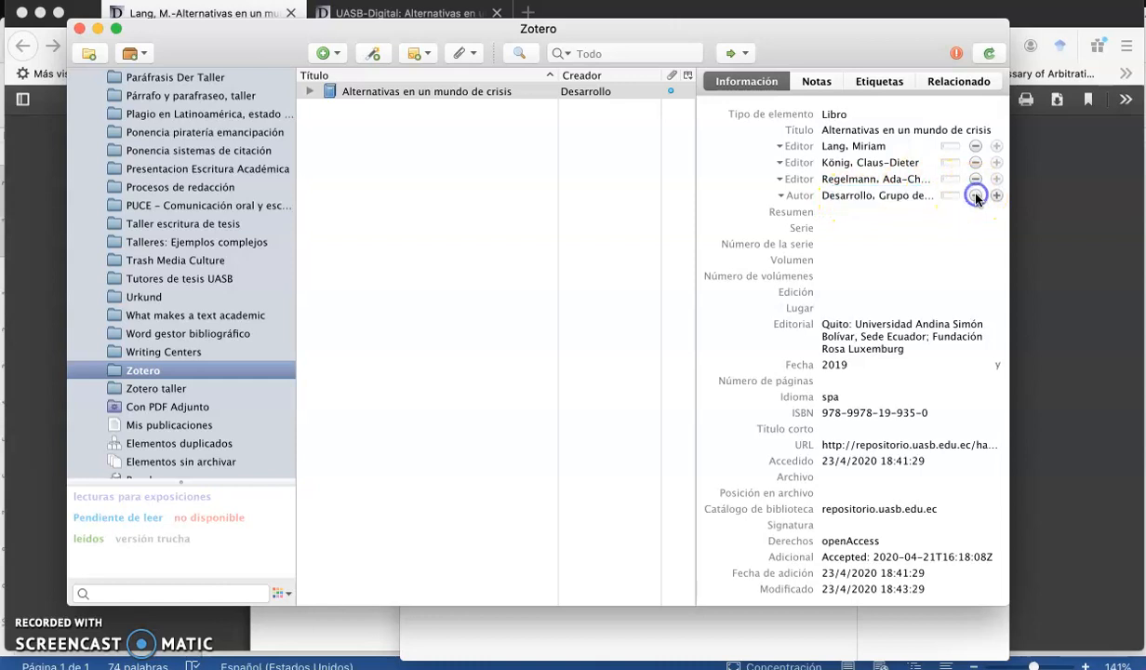
click(975, 196)
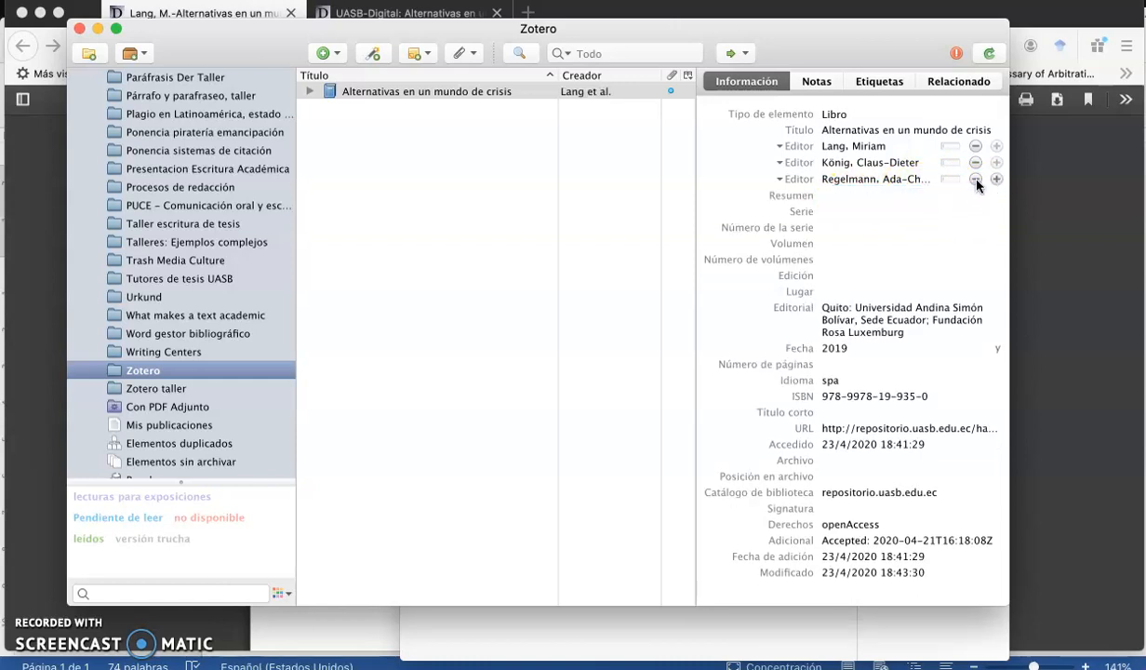
- Extend the book's title to "Alternativas en un mundo de crisis: Grupo de Trabajo Más Allá del Desarrollo", checking it against the PDF's title page in Firefox
click(973, 131)
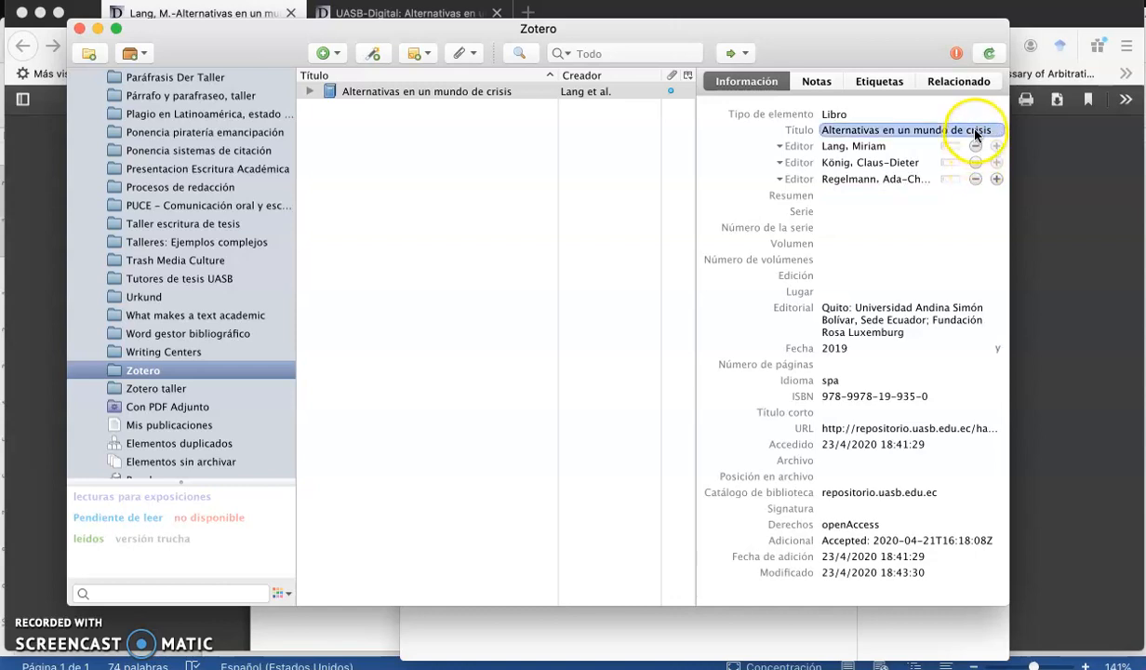
text(:)
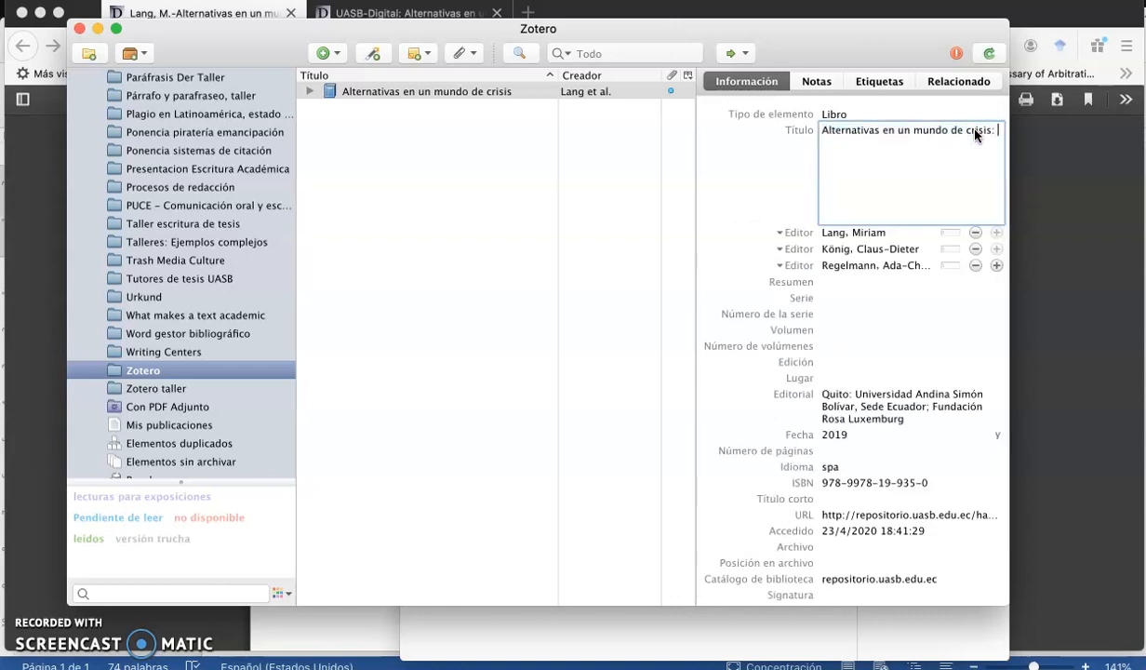
key(super+Tab)
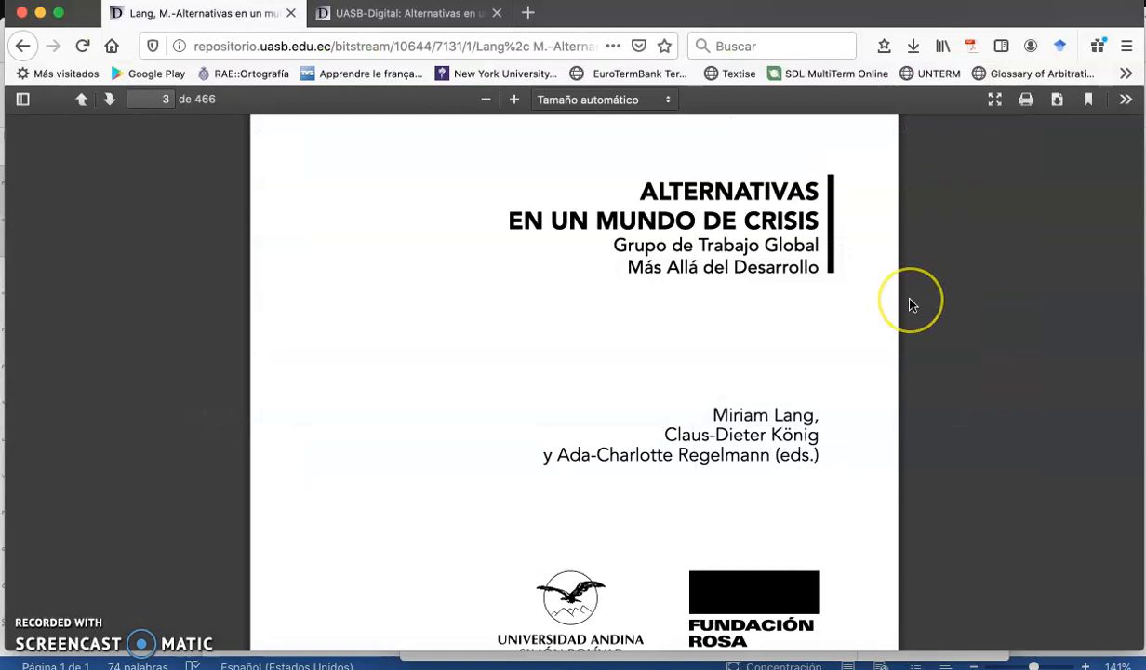
key(super+Tab)
text(Grupo de t)
key(BackSpace)
text(Trabajo Más a)
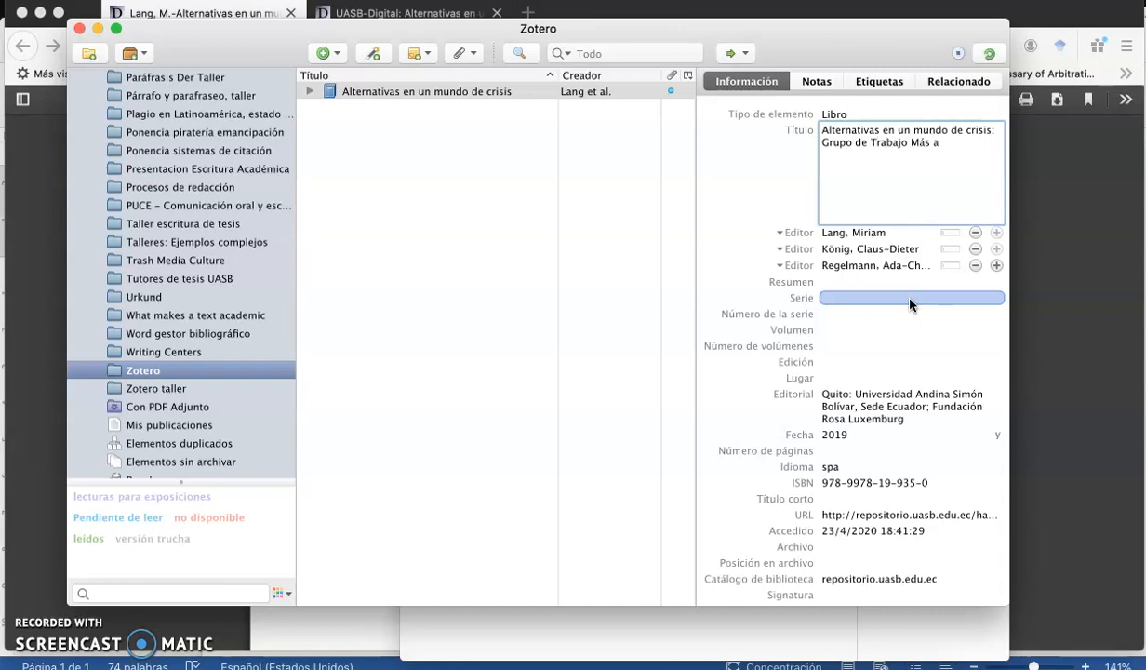
key(BackSpace)
text(Allá del Desarrollo)
key(Tab)
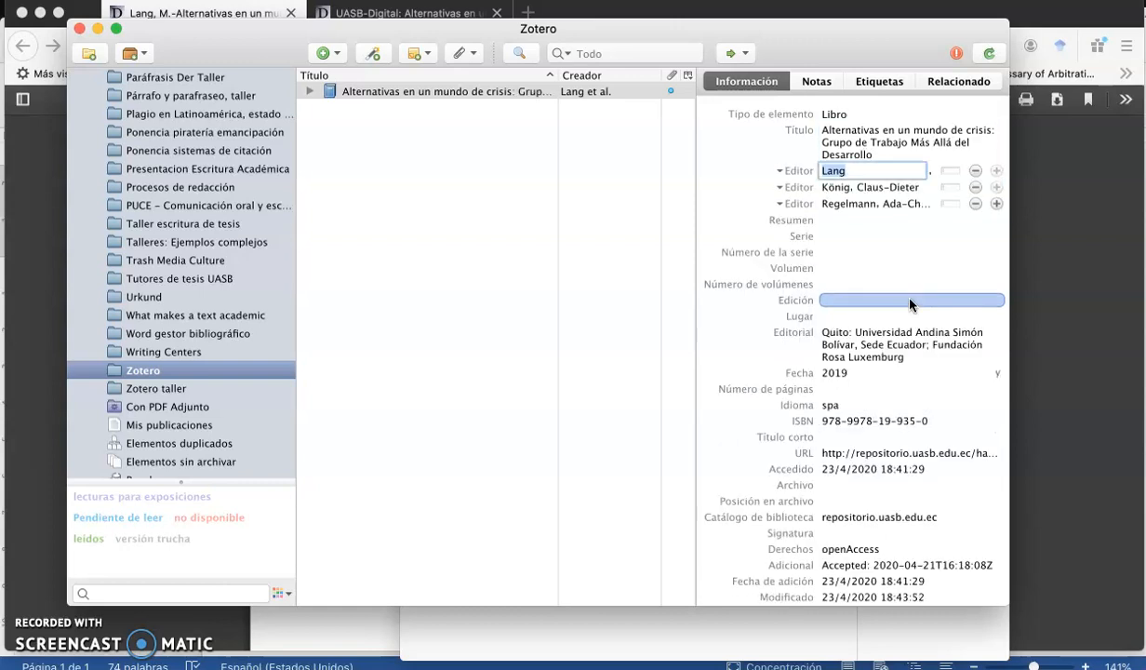
key(super+Tab)
click(870, 358)
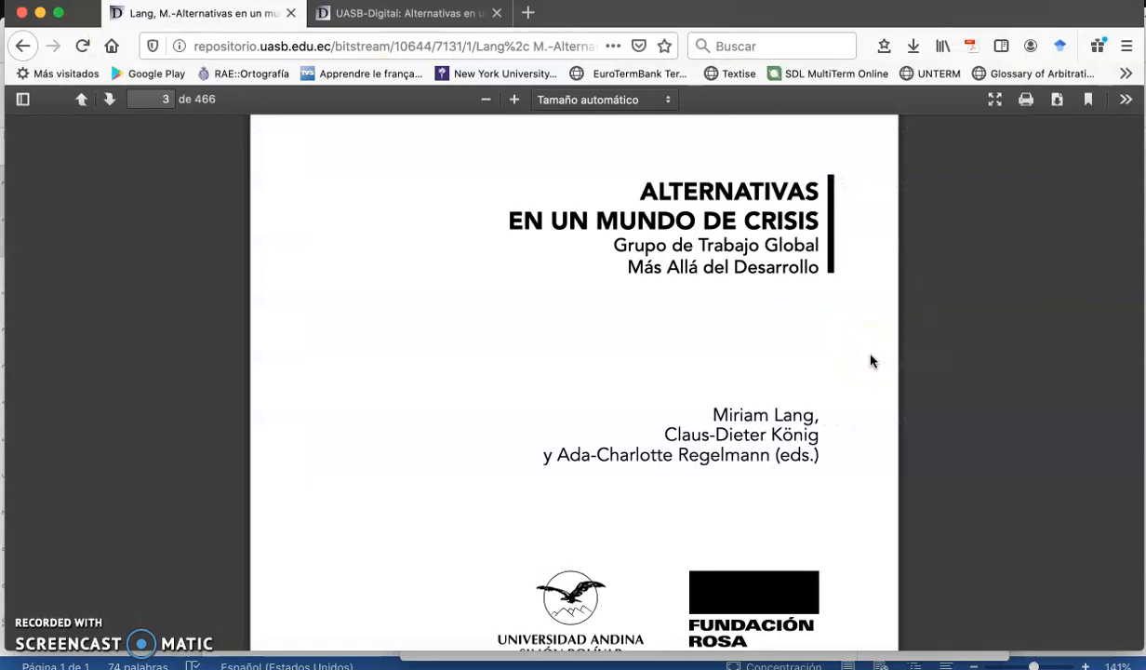
key(super+Tab)
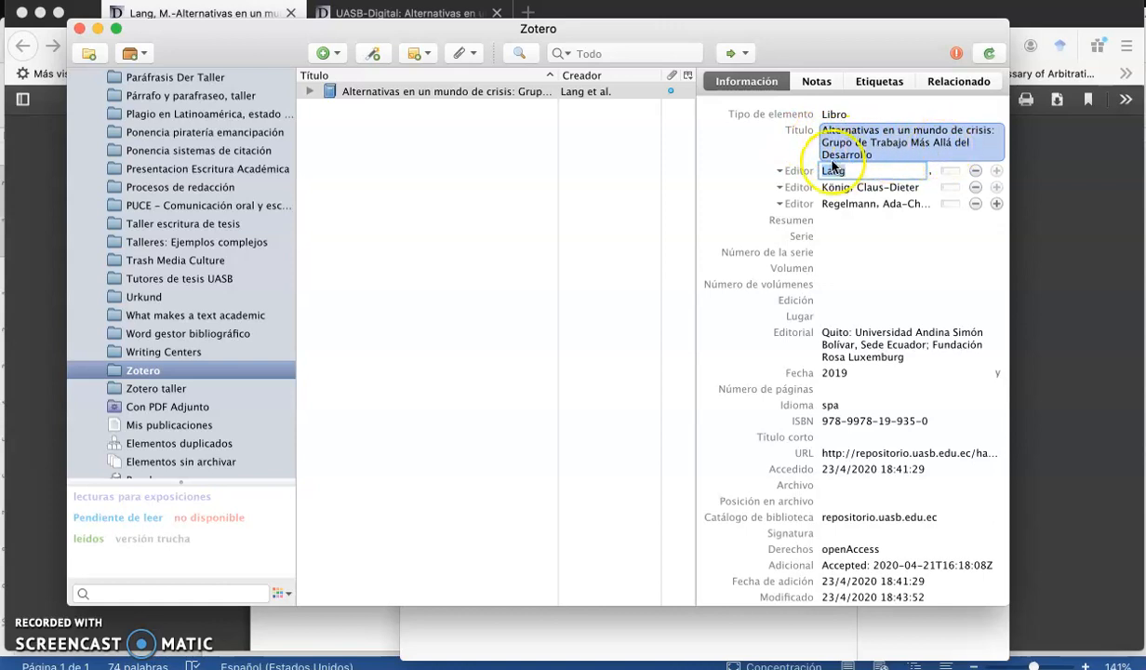
- Cut "Quito:" from the start of the record's Editorial value and paste it as the Lugar
click(863, 260)
click(864, 246)
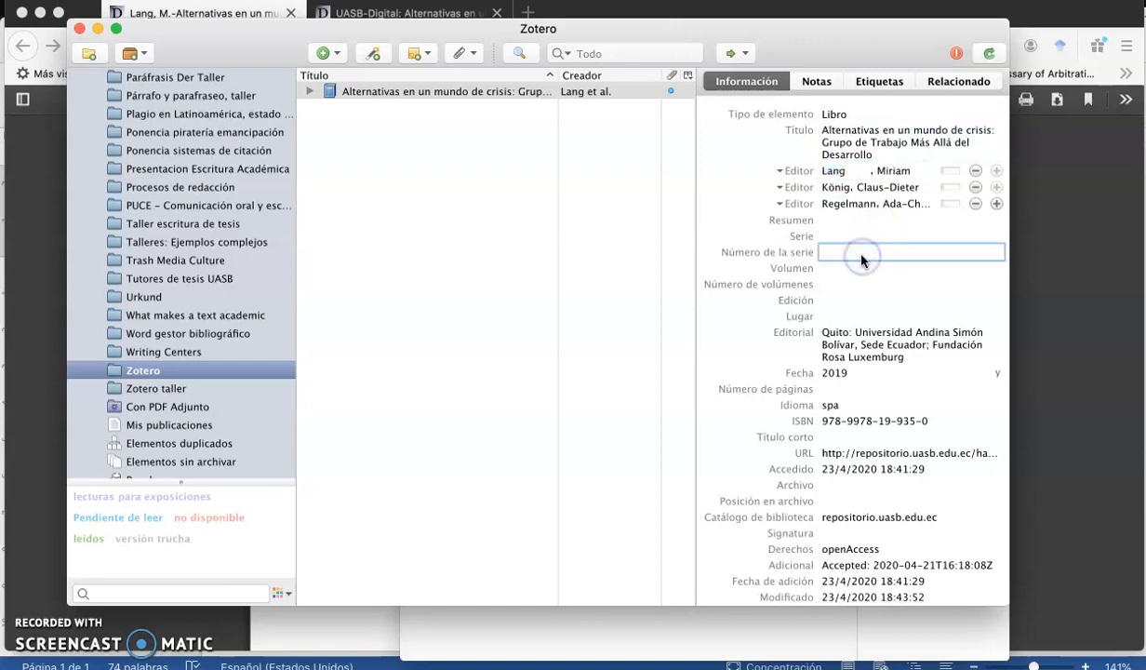
click(862, 337)
click(852, 333)
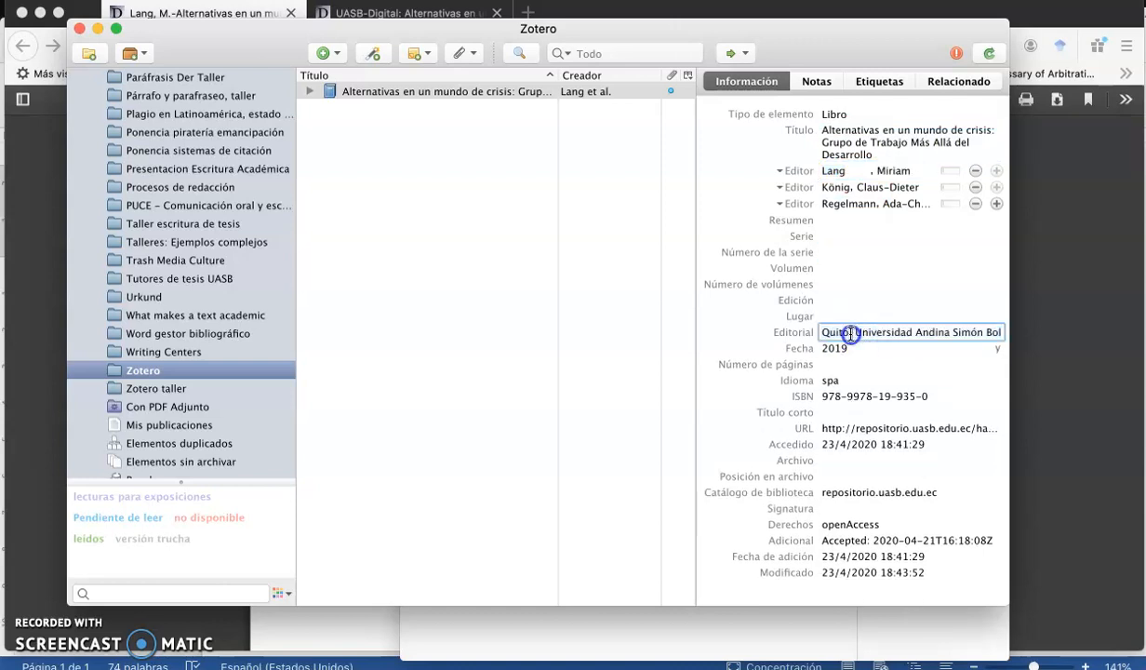
drag(855, 333, 809, 333)
key(ctrl+c)
key(BackSpace)
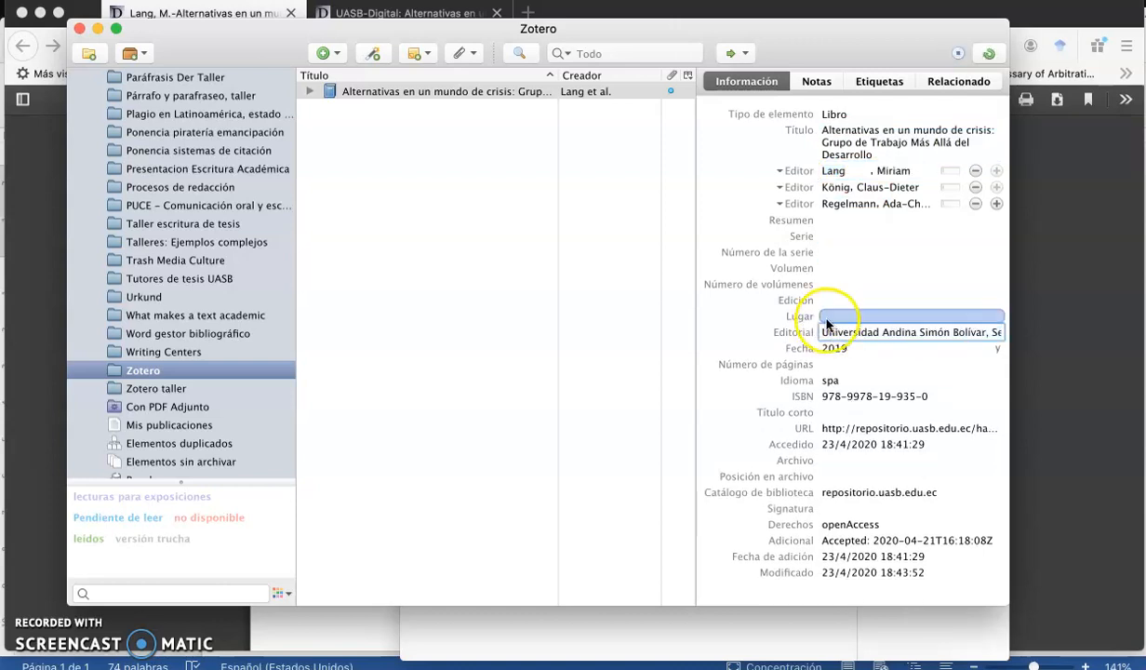
click(797, 315)
key(ctrl+v)
- Replace the semicolon in the Editorial value with a slash: "Universidad Andina Simón Bolívar, Sede Ecuador / Fundación Rosa Luxemburg"
click(901, 335)
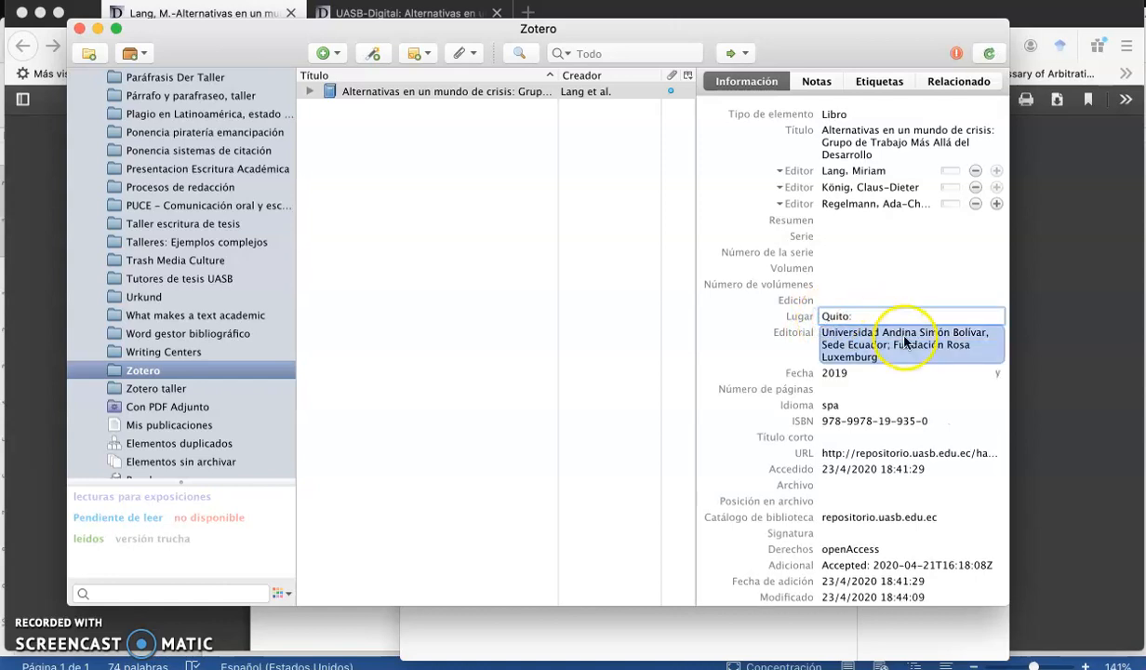
key(Right)
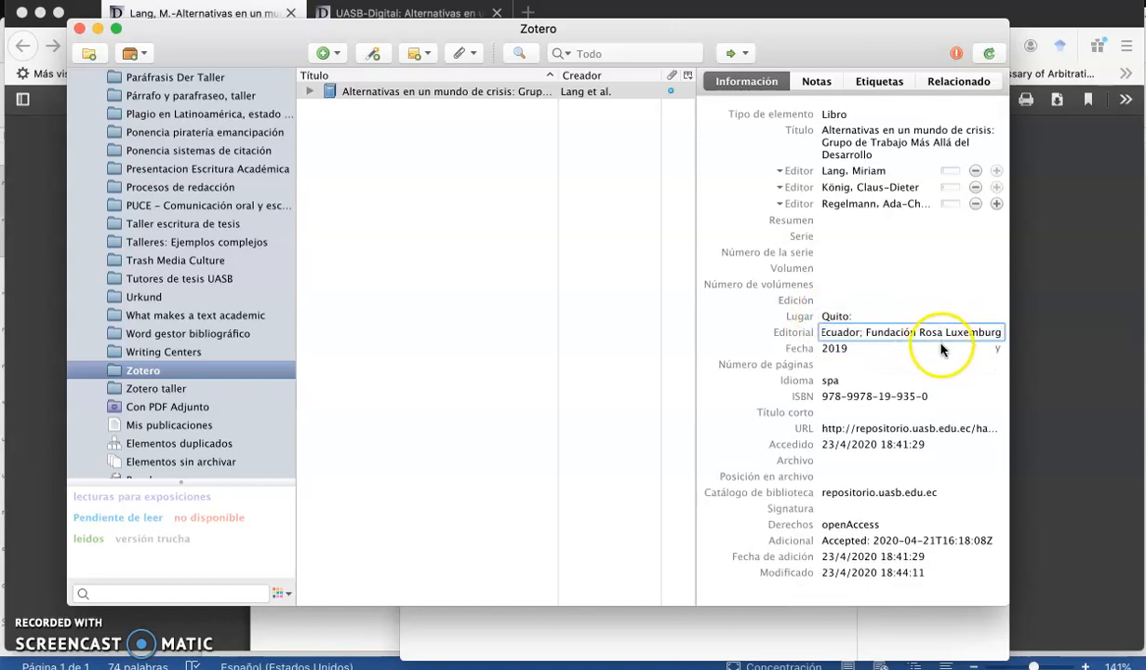
key(BackSpace)
key(BackSpace)
text(:)
text( /)
key(Tab)
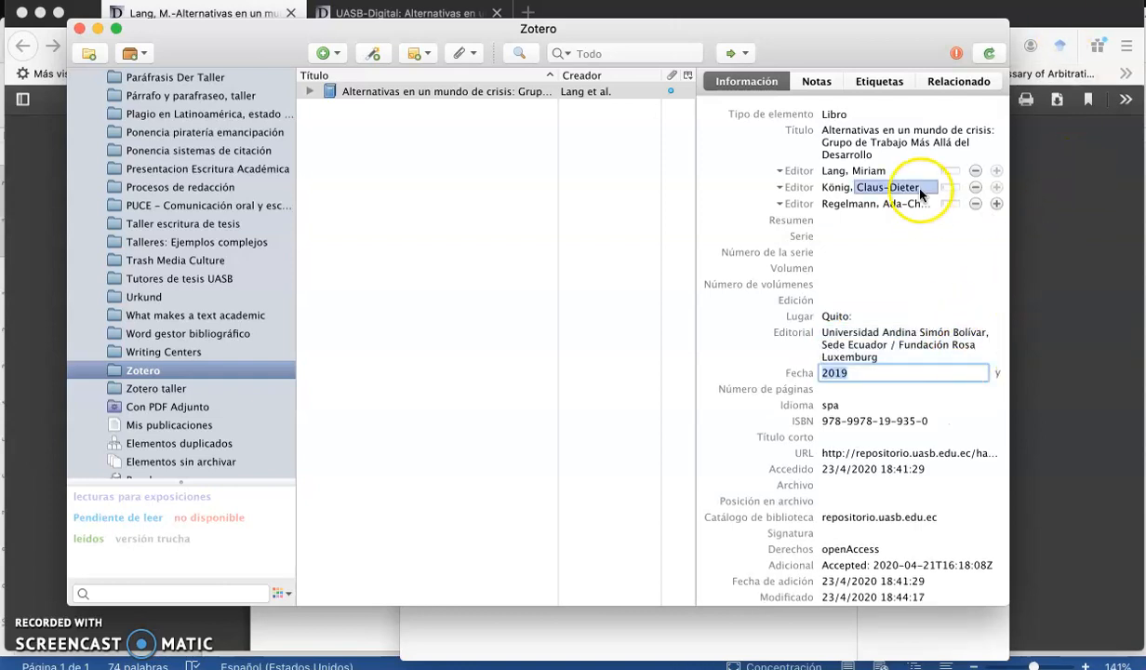
click(839, 112)
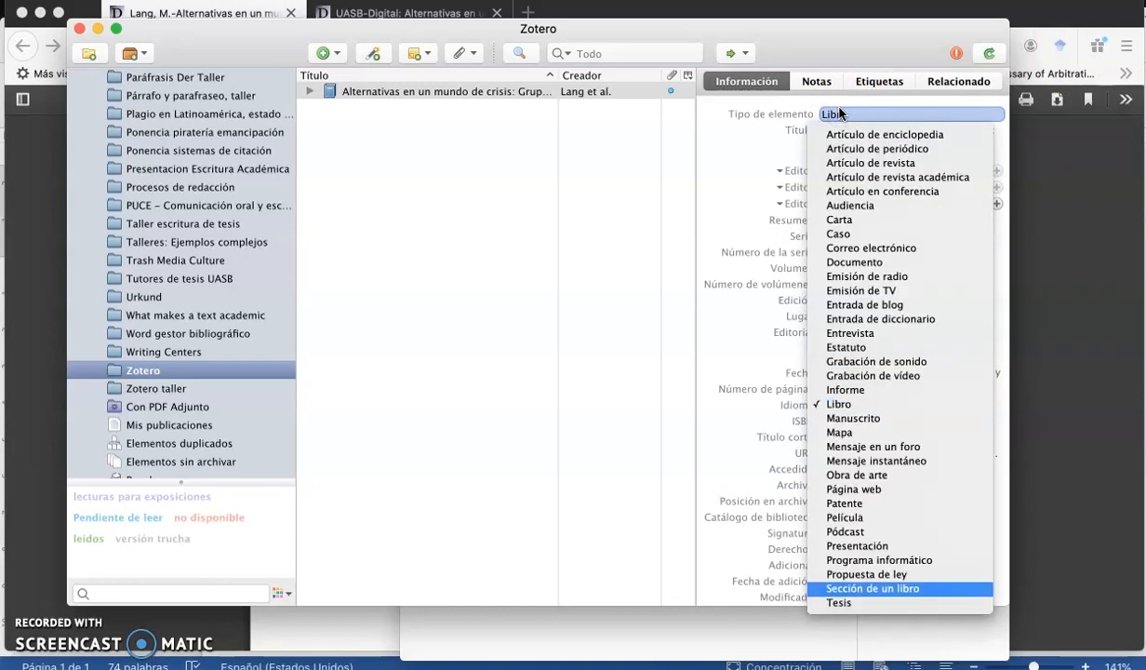
click(839, 112)
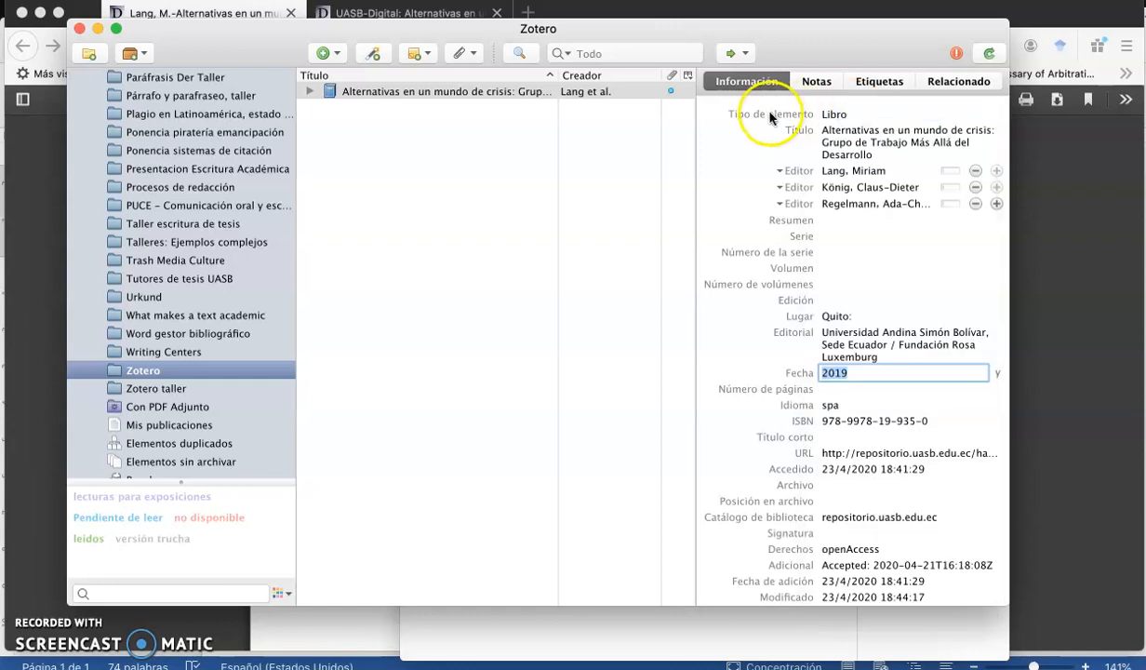
click(850, 114)
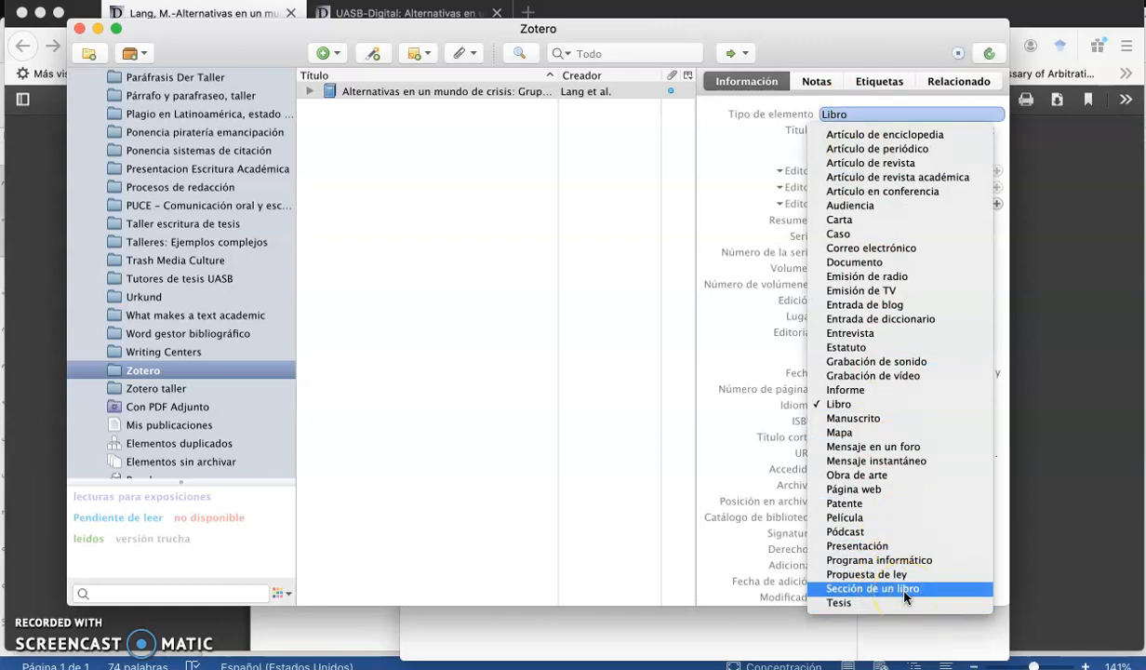
key(Escape)
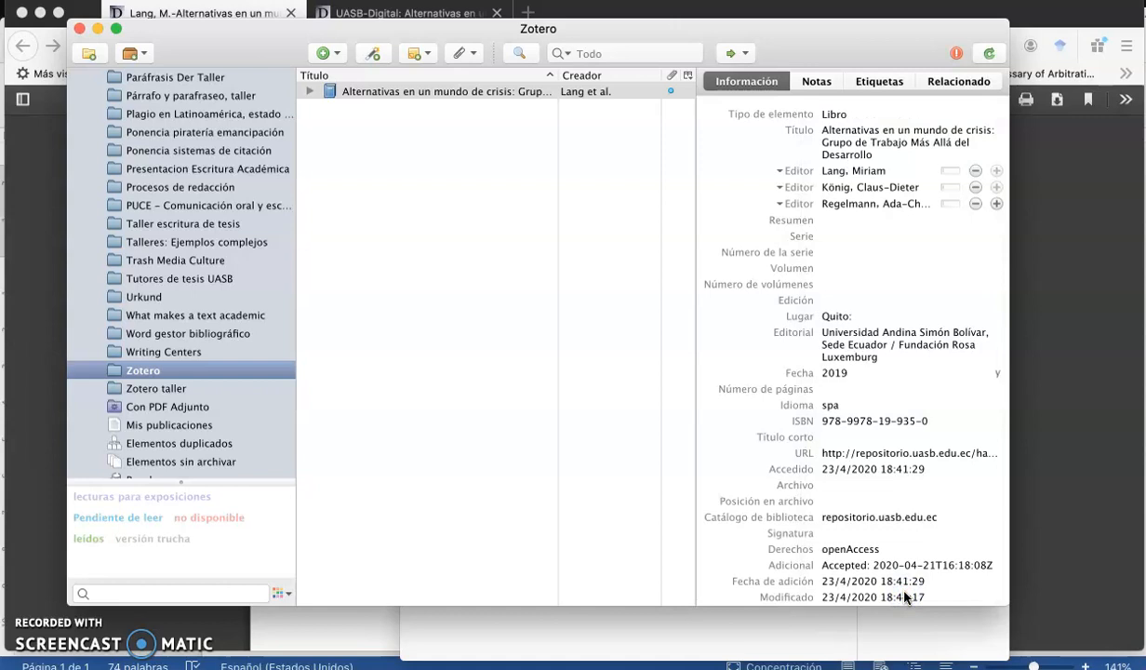
- Change the record's item type to Sección de un libro
click(860, 114)
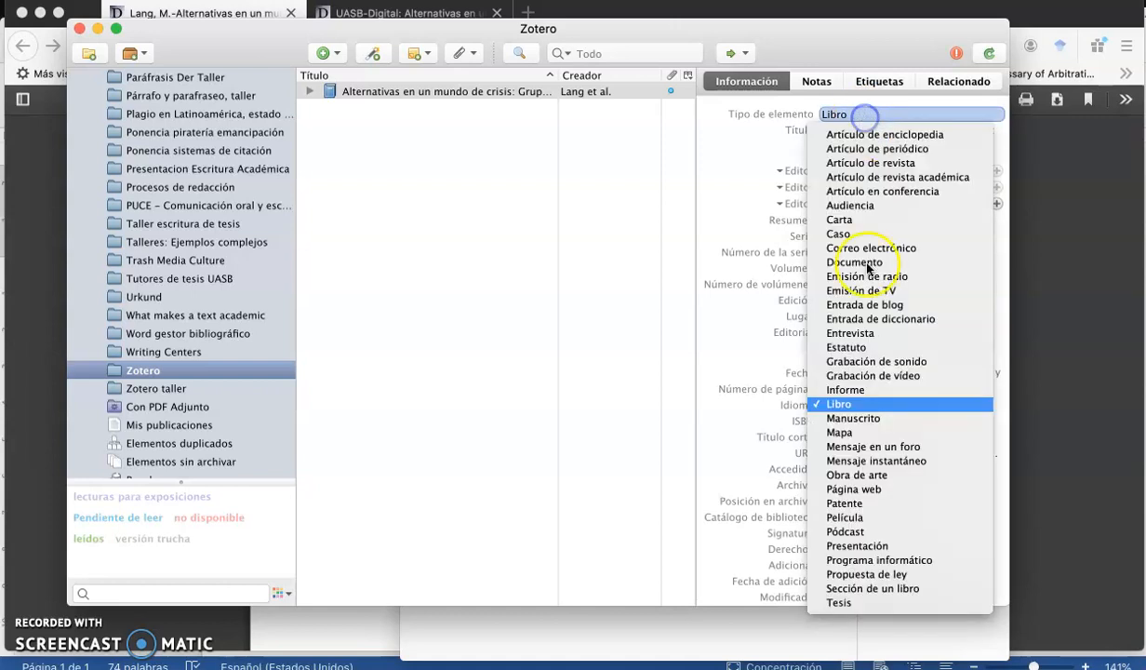
click(872, 588)
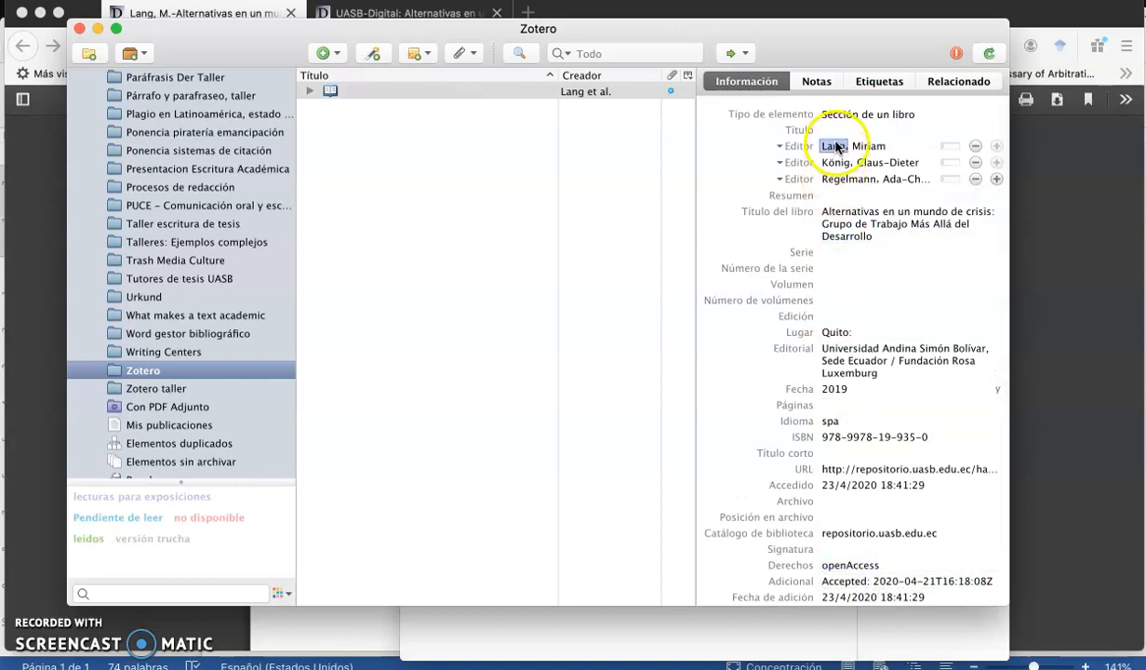
- Switch to Firefox and copy the introduction's title, "Introducción Buscando alternativas más allá del desarrollo", from the contents on page 5 of the PDF
click(842, 135)
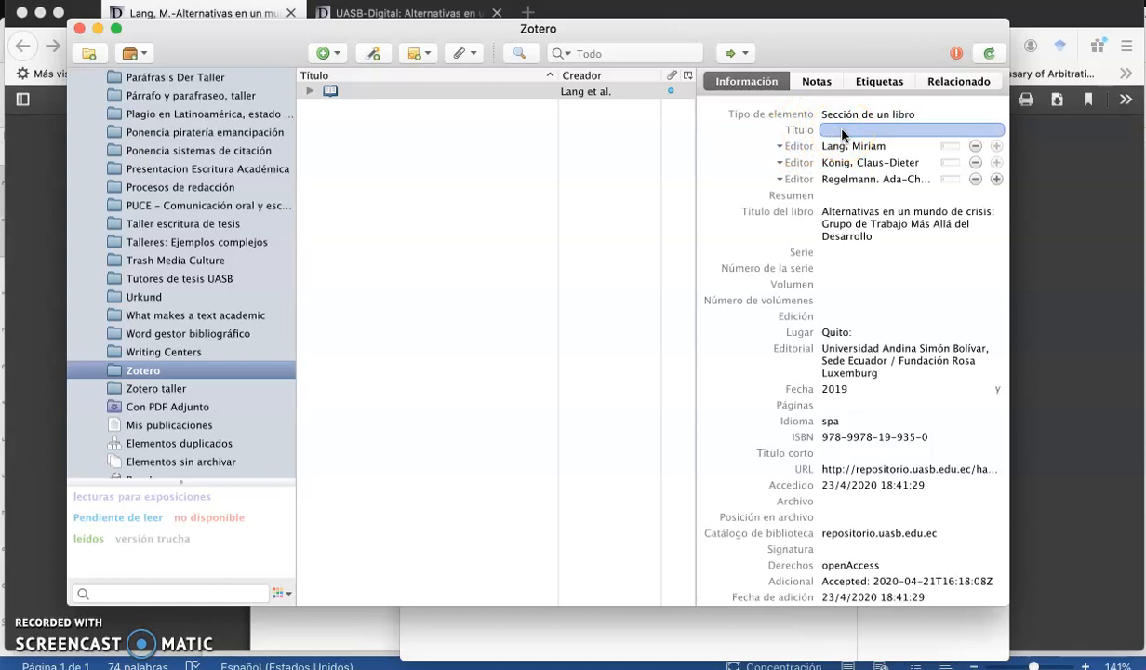
key(super+Tab)
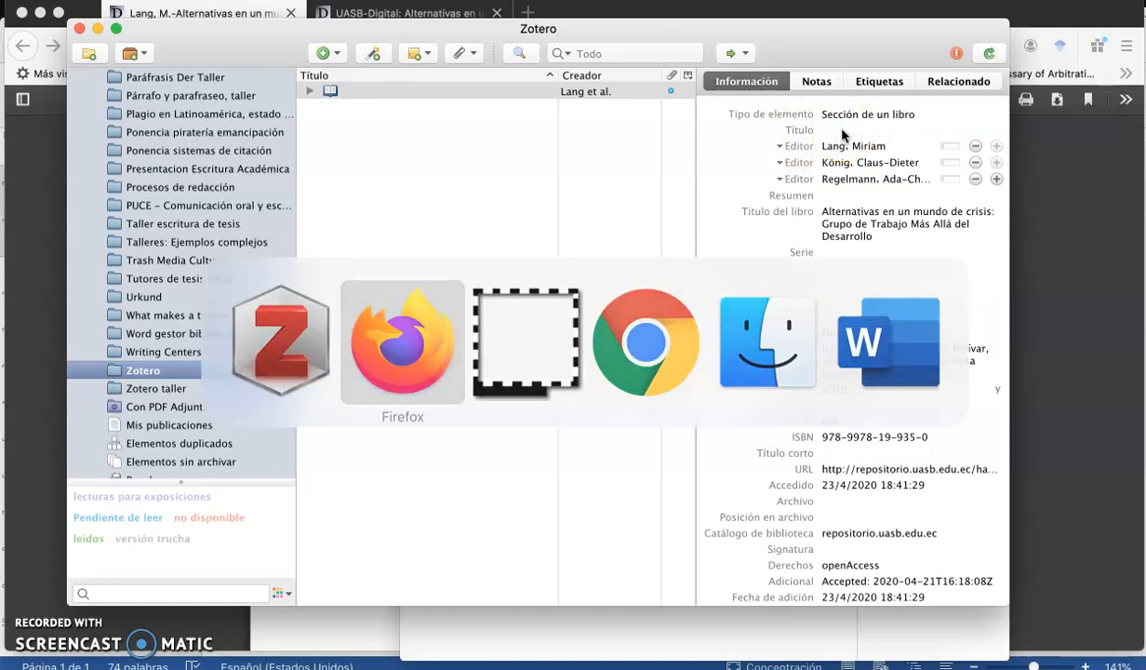
scroll(775, 526, down, 3)
scroll(774, 527, down, 15)
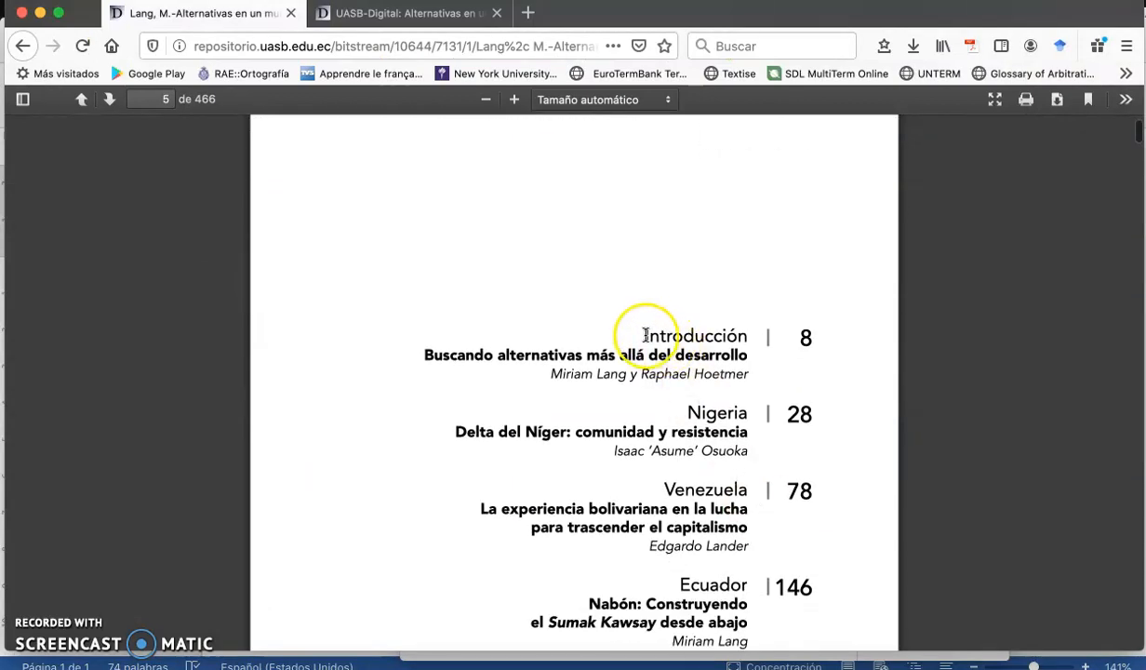
drag(646, 335, 749, 356)
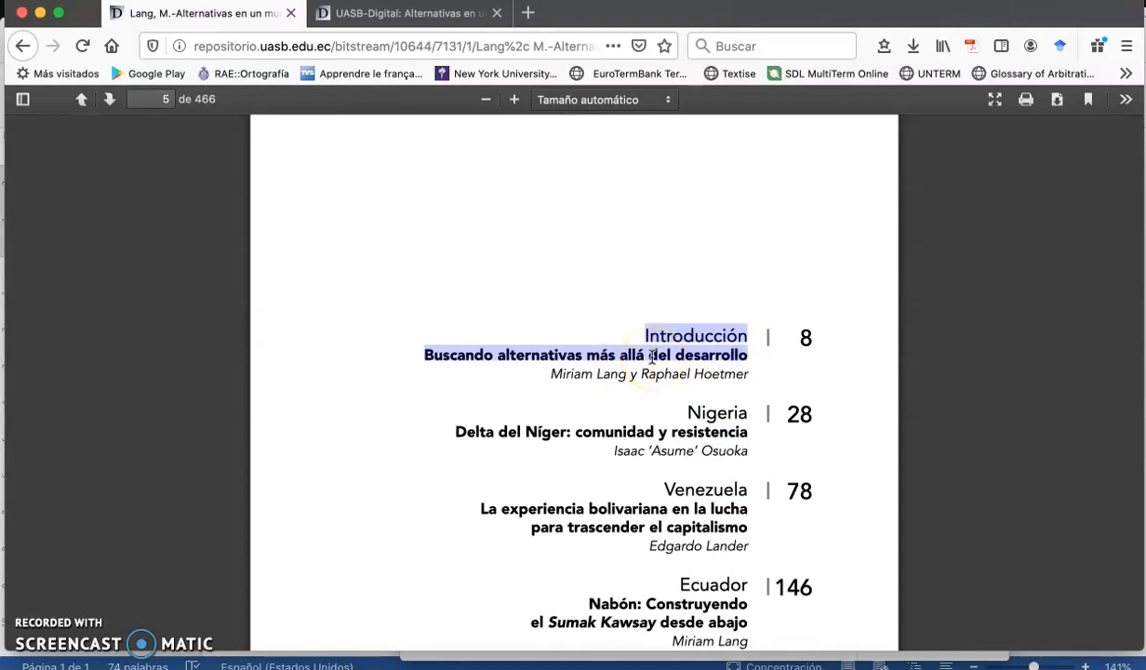
- Back in Zotero, set the chapter's Título to "Introducción: Buscando alternativas más allá del desarrollo"
key(super+Tab)
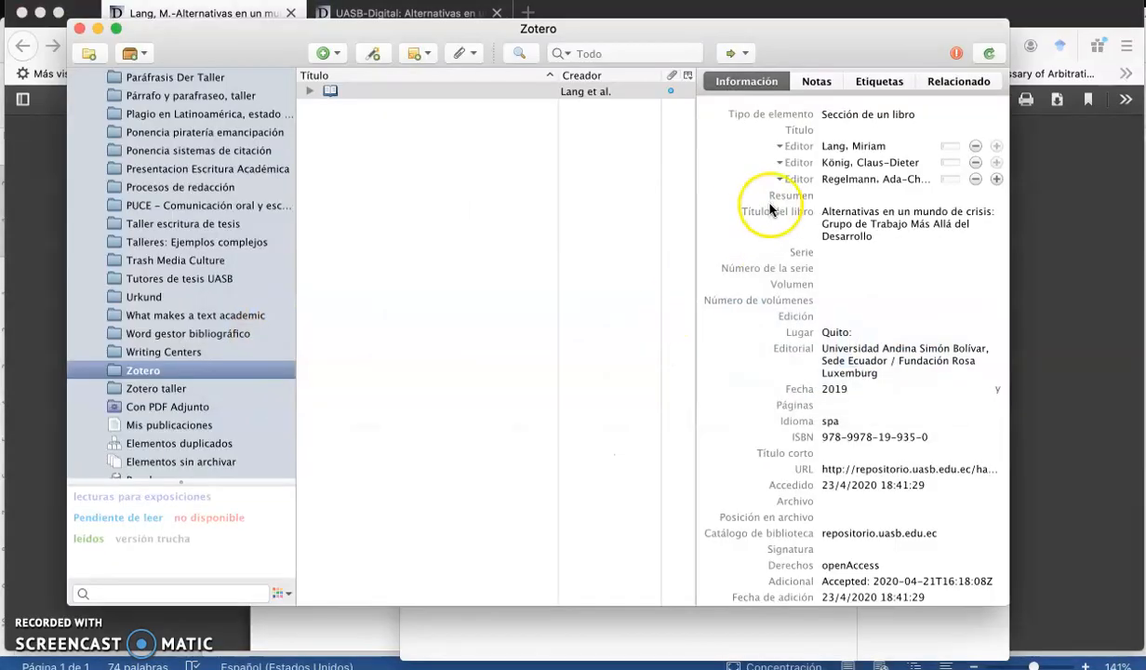
click(854, 147)
click(826, 132)
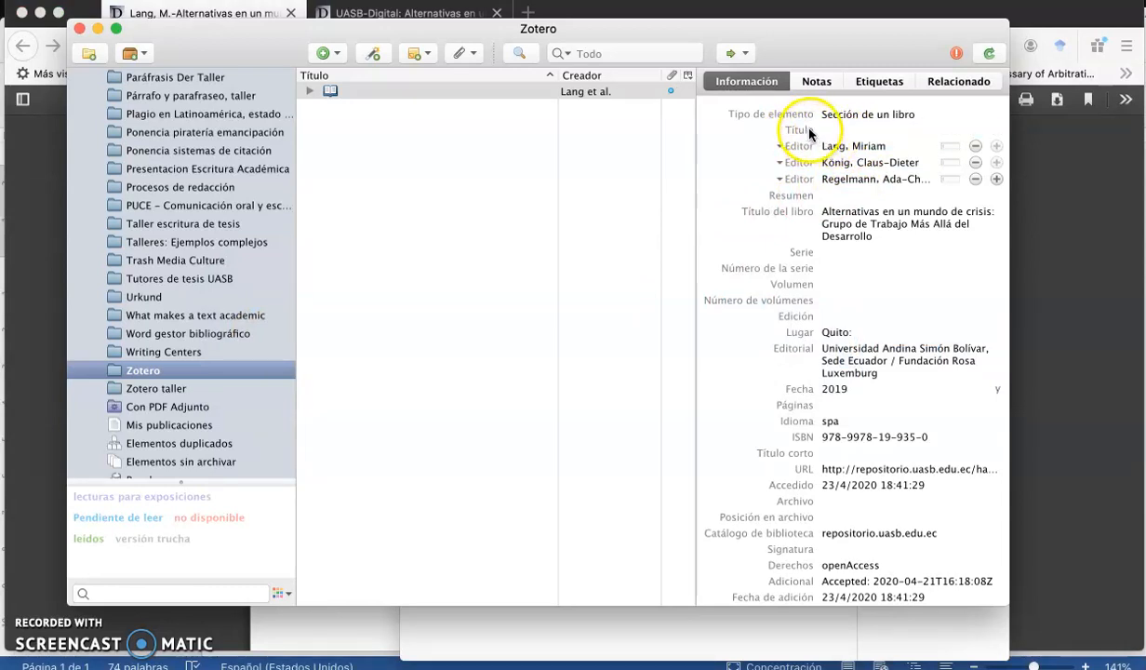
text(IntroducciónBuscando alternativas más allá del desarrollo)
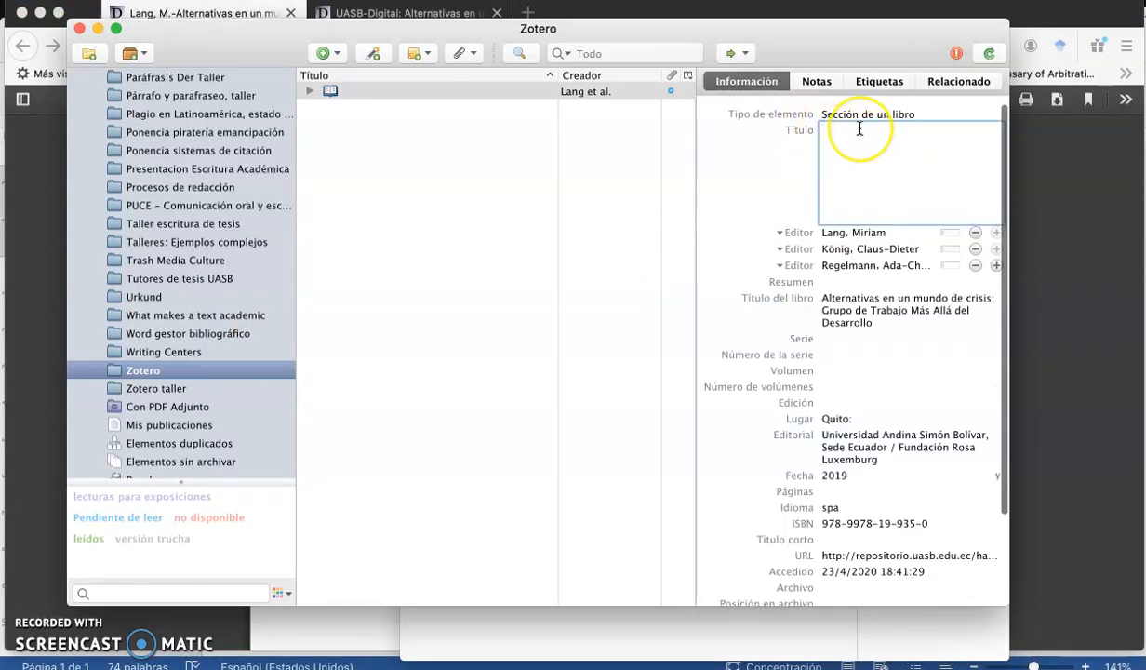
click(883, 130)
text(:)
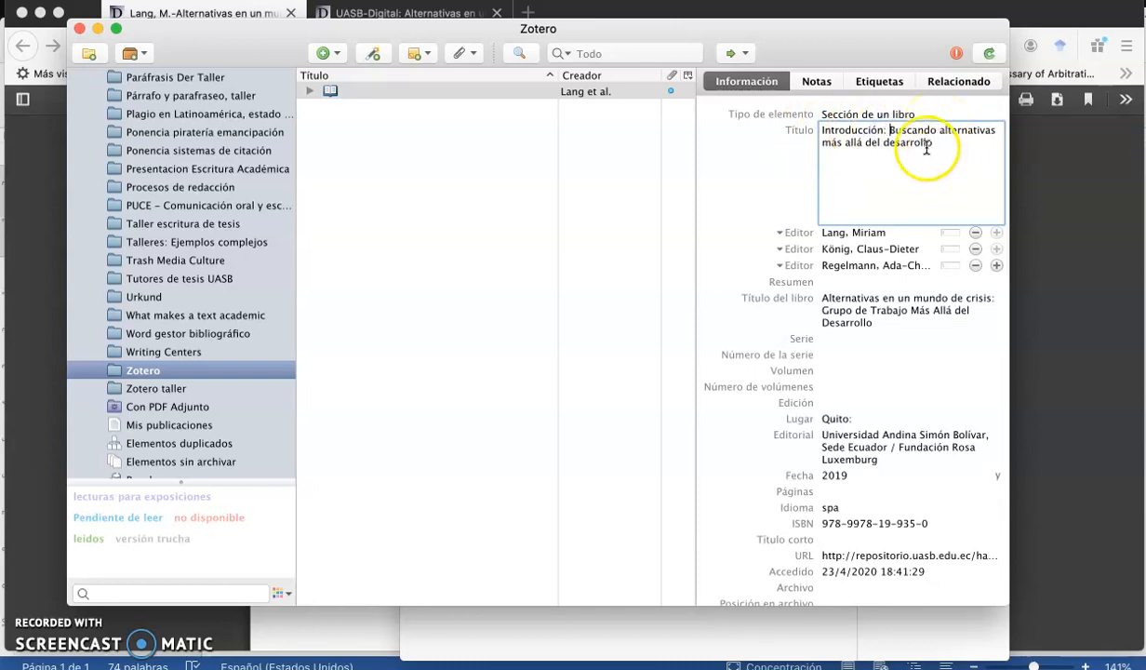
key(Tab)
- Check the introduction's authors in the PDF's contents in Firefox, return to Zotero and add a fourth creator with the role Autor
key(Tab)
key(Tab)
key(Tab)
key(Tab)
key(Tab)
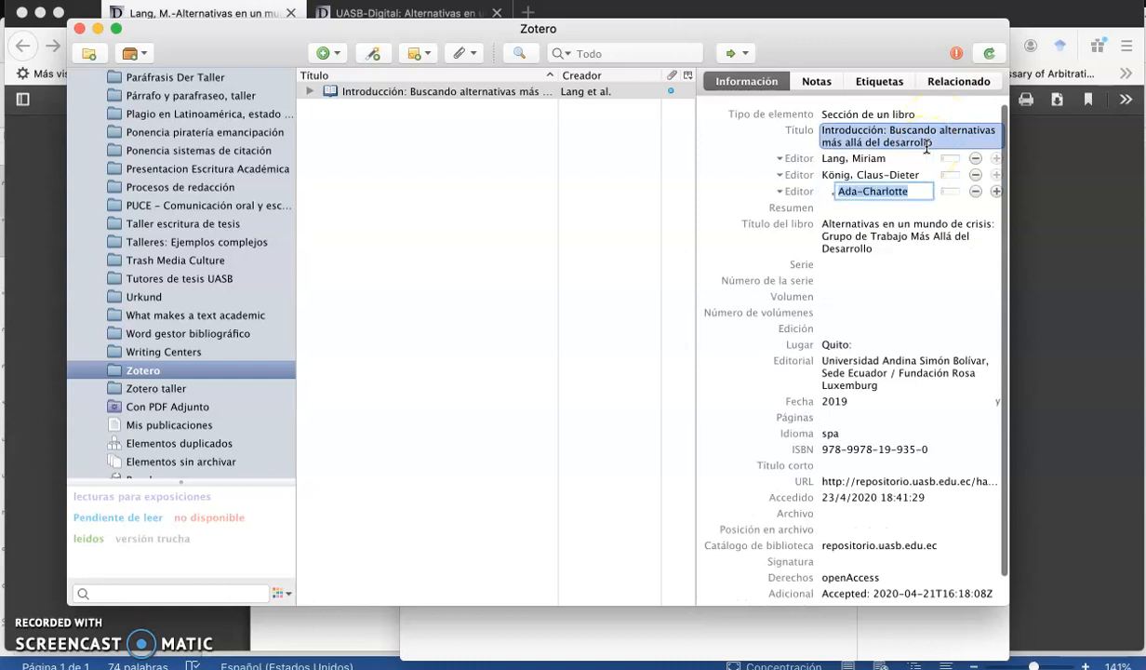
key(super+Tab)
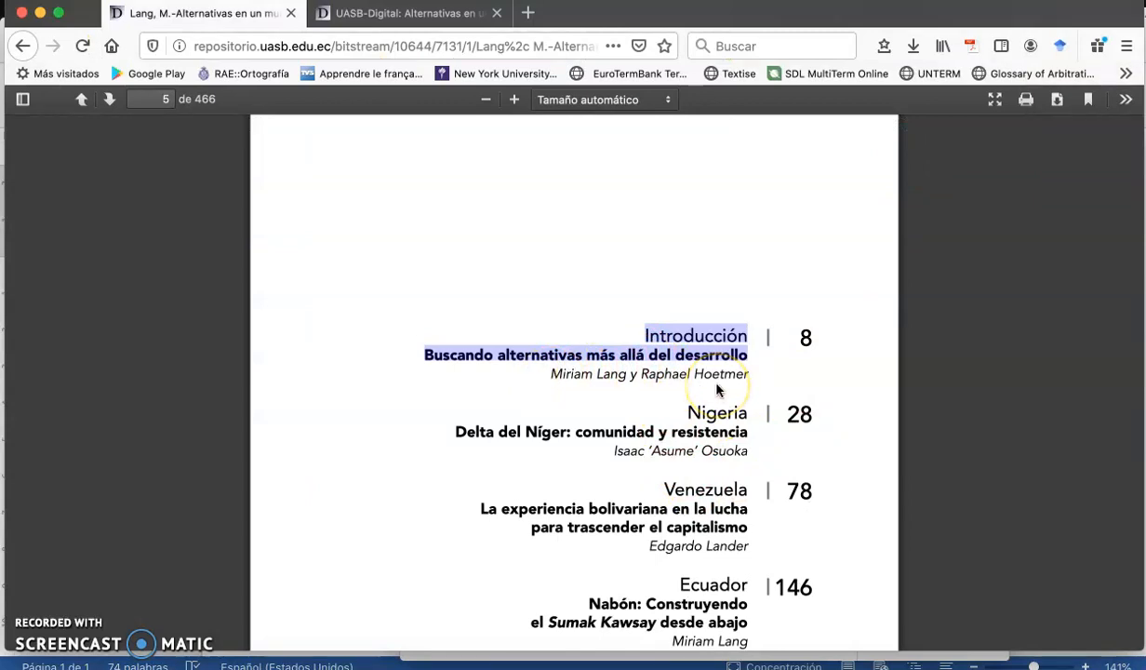
key(super+Tab)
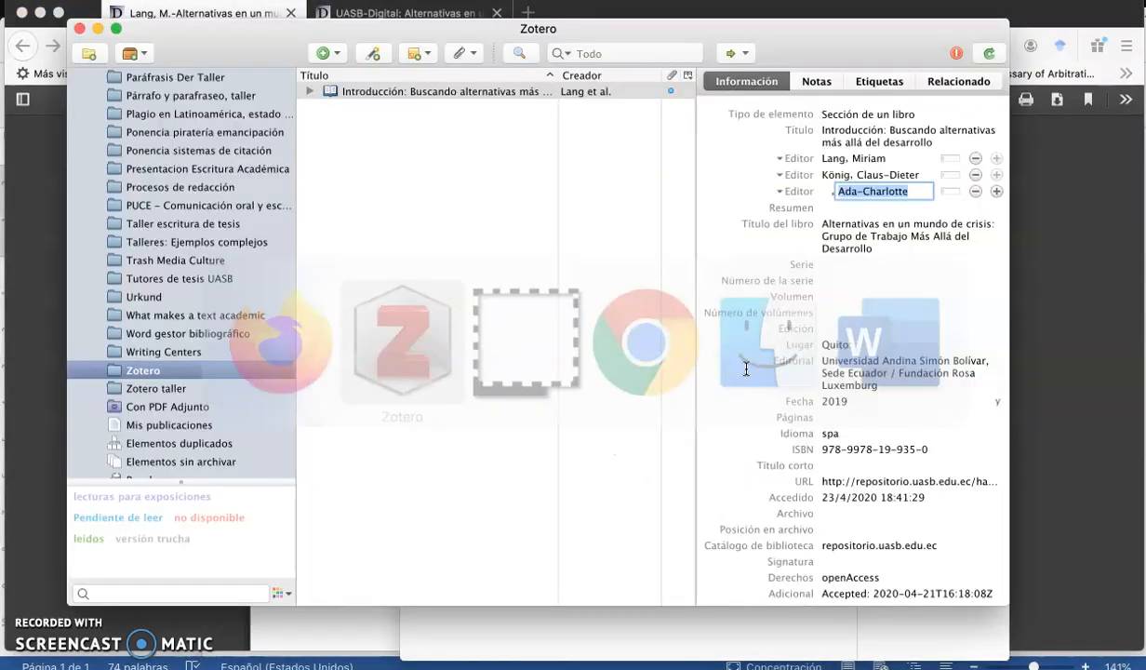
click(996, 192)
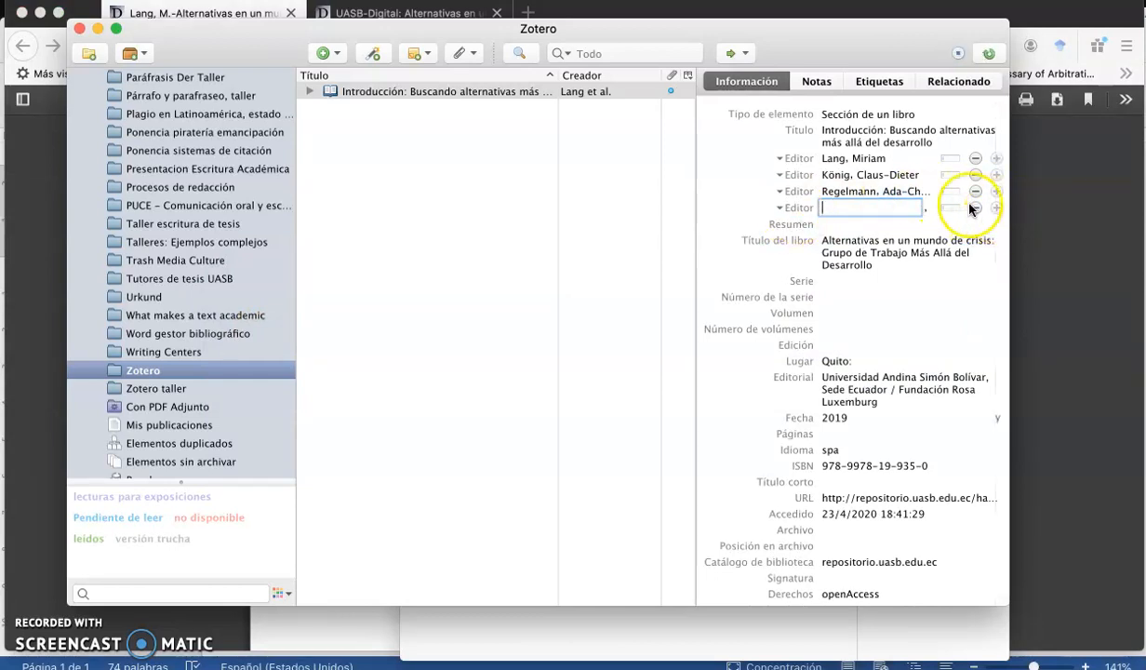
click(799, 210)
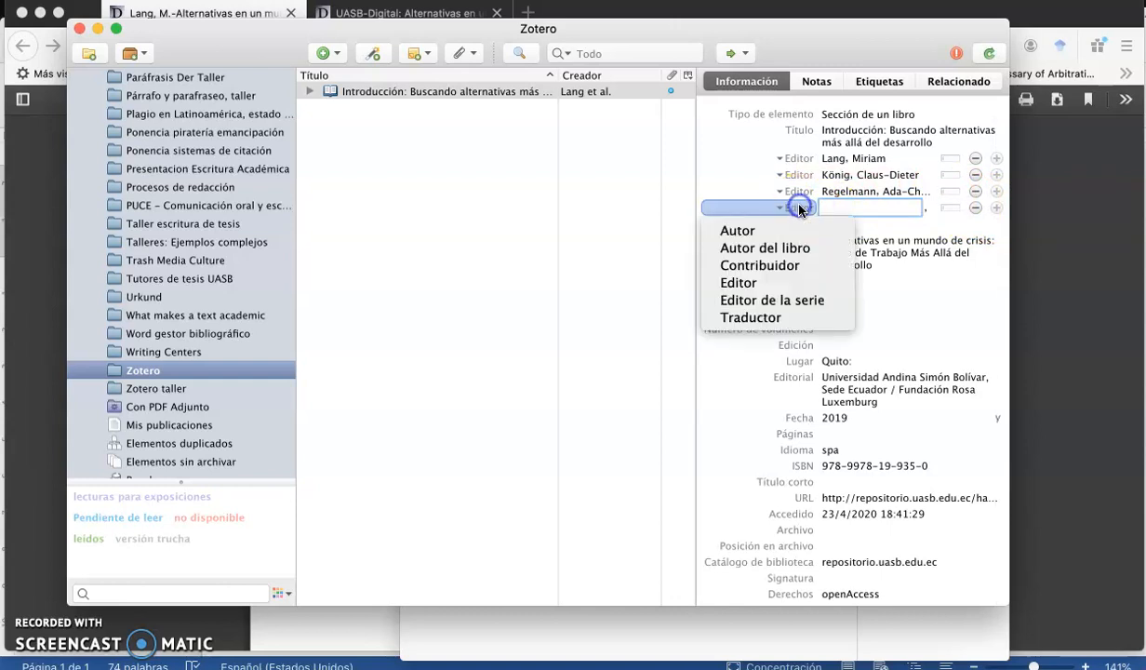
click(791, 226)
- Enter the surname and given name of the introduction's first author in the new Autor entry
click(843, 160)
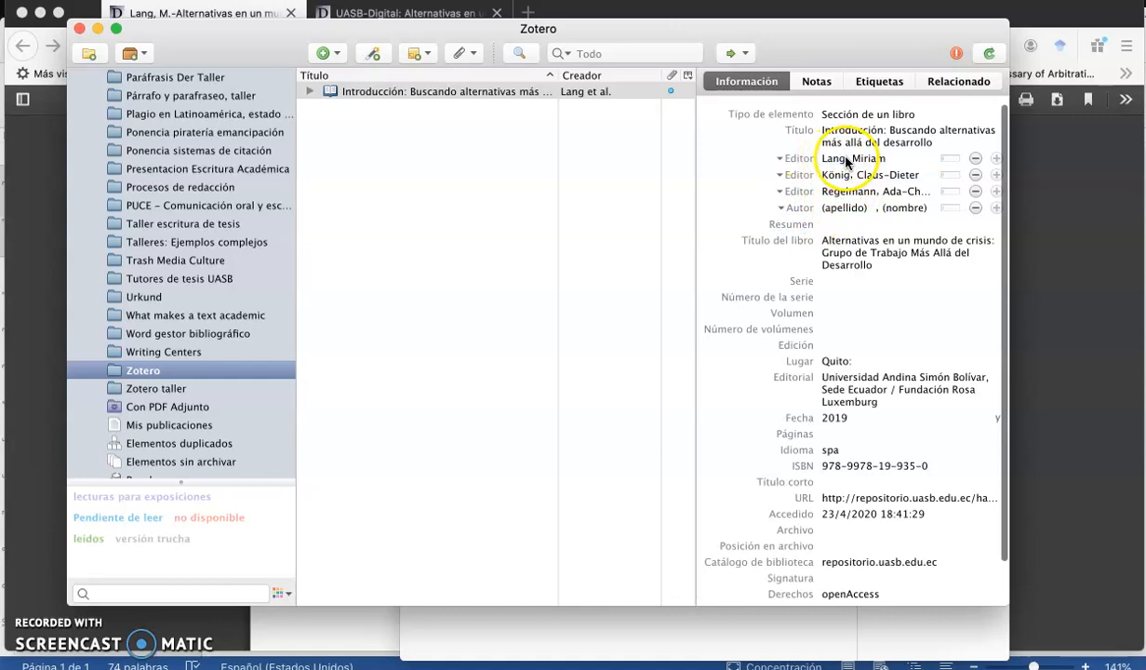
click(838, 210)
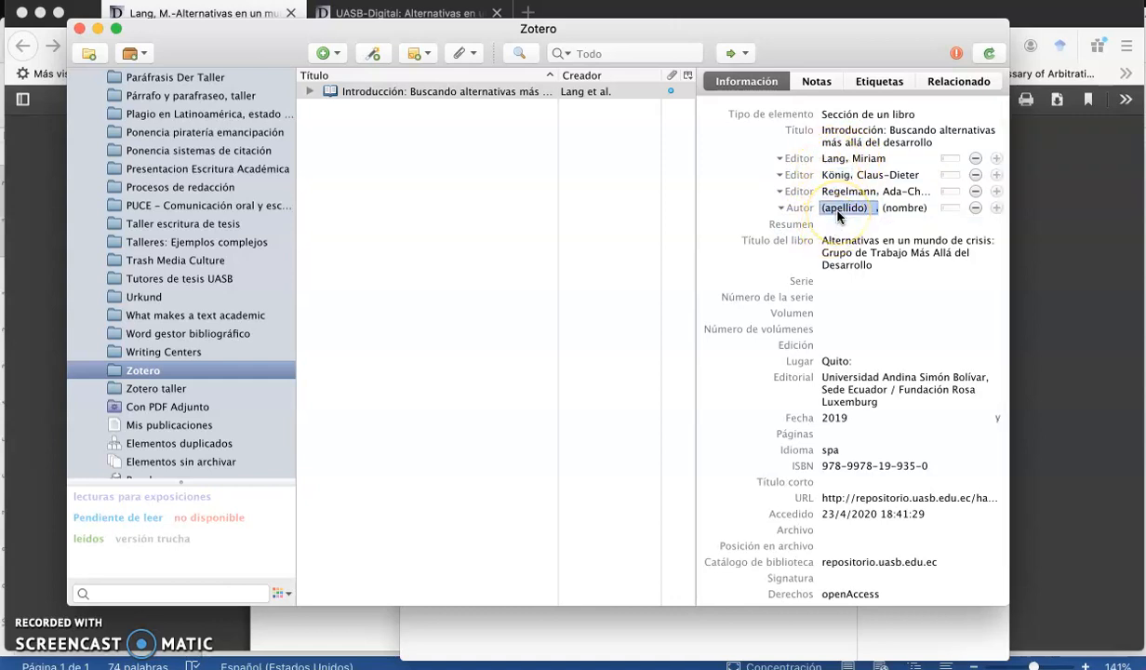
click(838, 212)
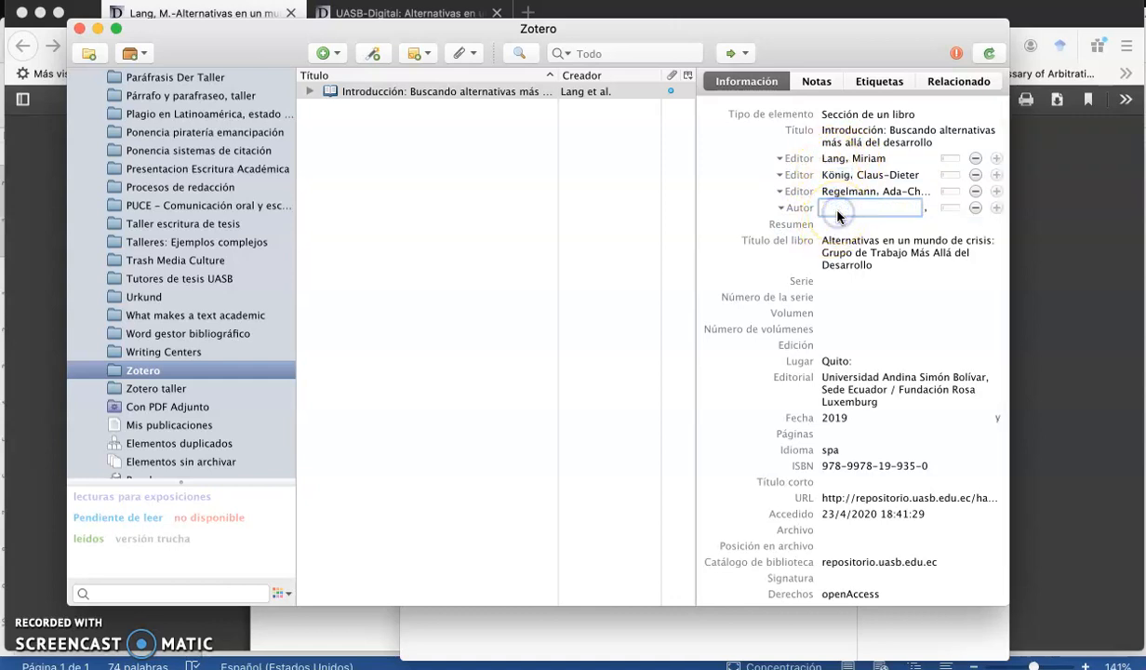
text(Lang)
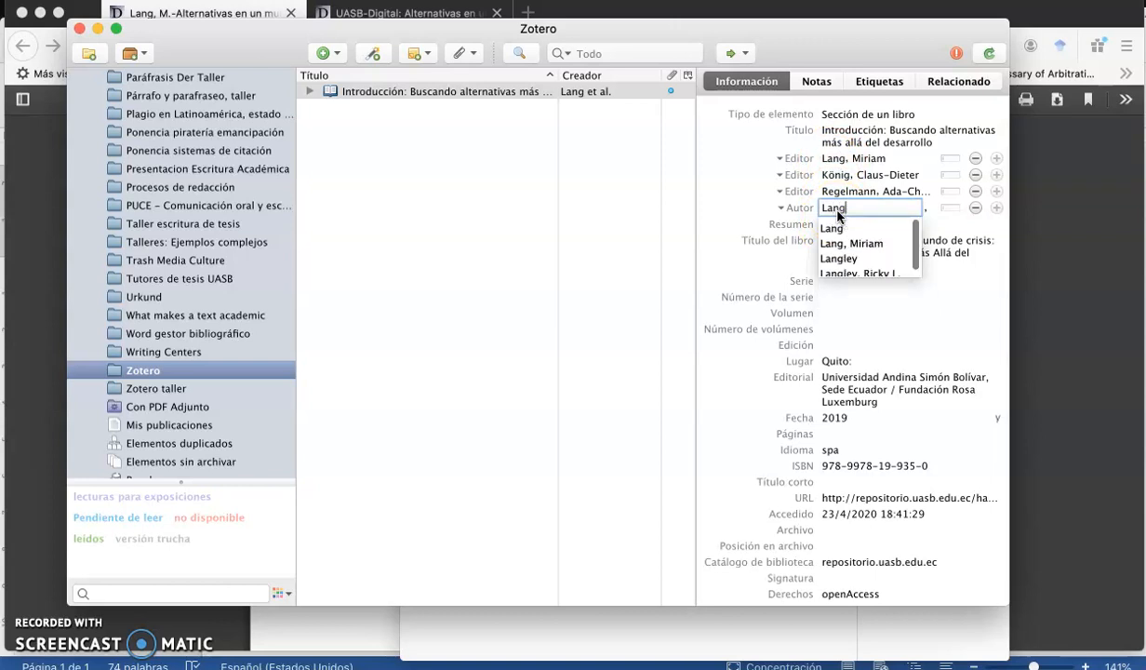
key(Tab)
text(Mi)
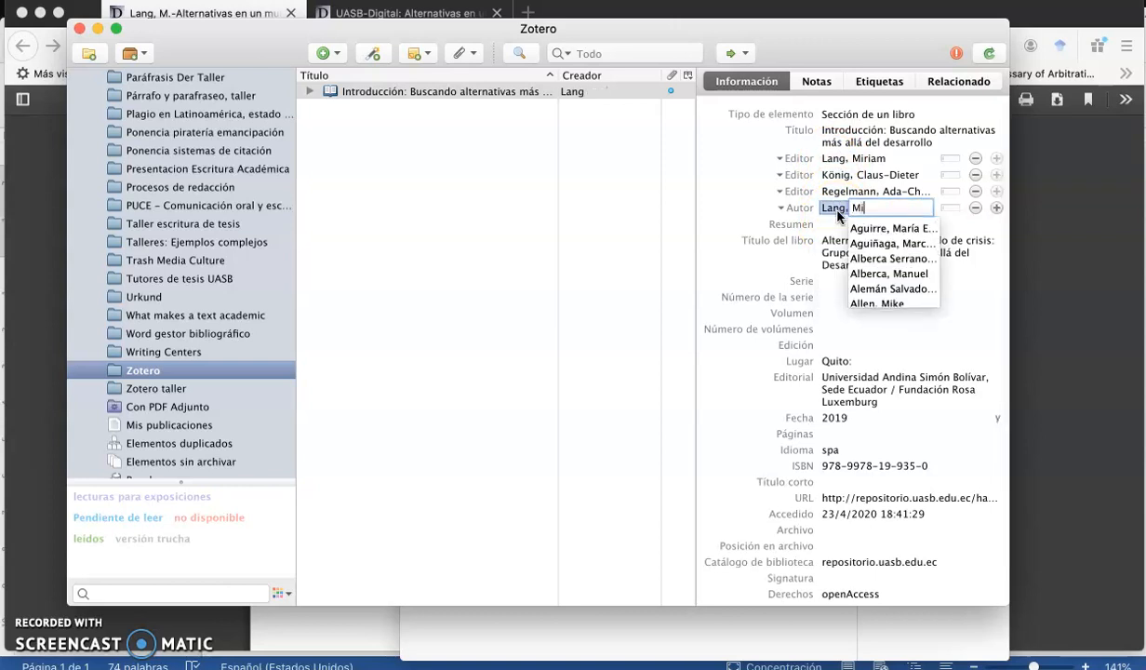
text(riam)
key(Tab)
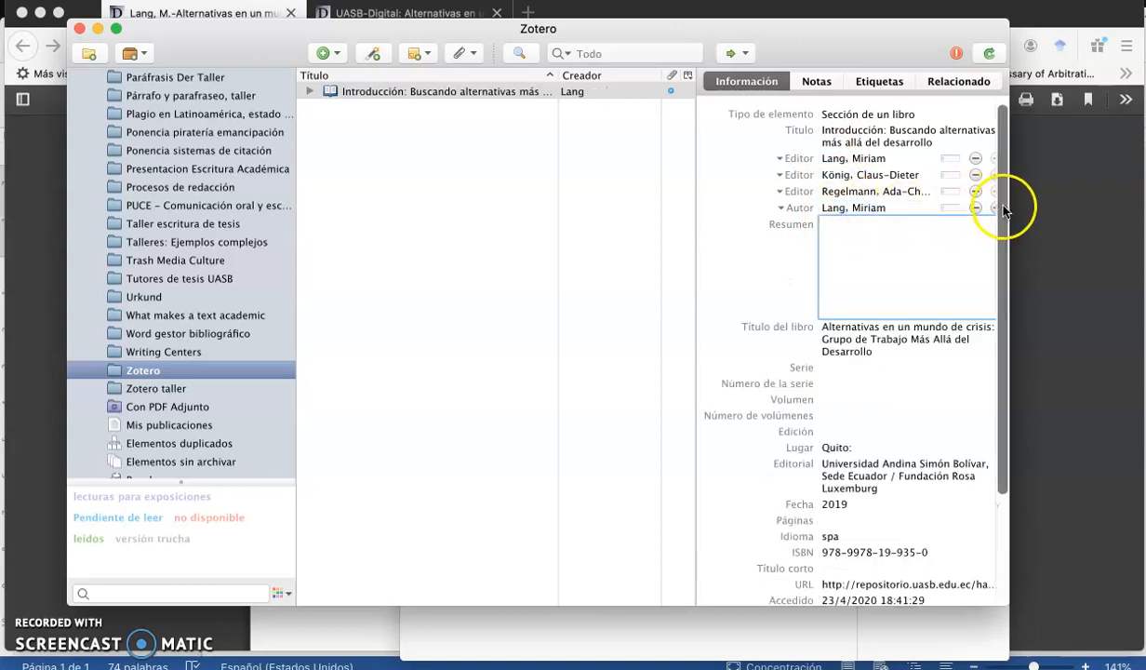
- Add another Autor entry, copy the second author's full name from the PDF's contents in Firefox, and return to Zotero
click(995, 207)
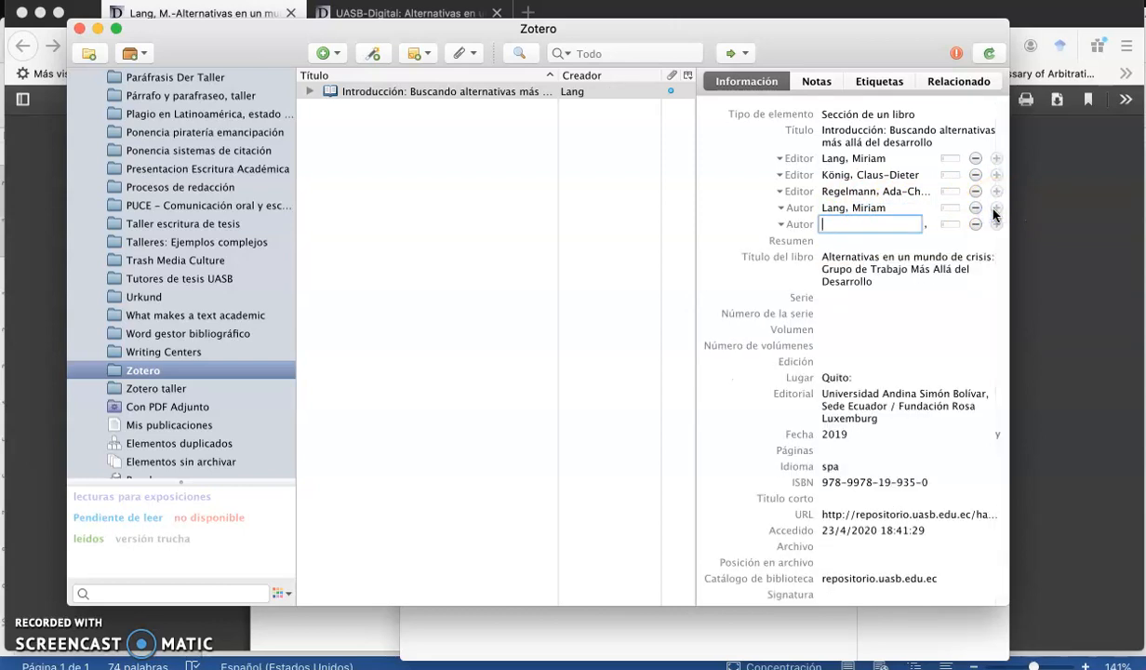
key(super+Tab)
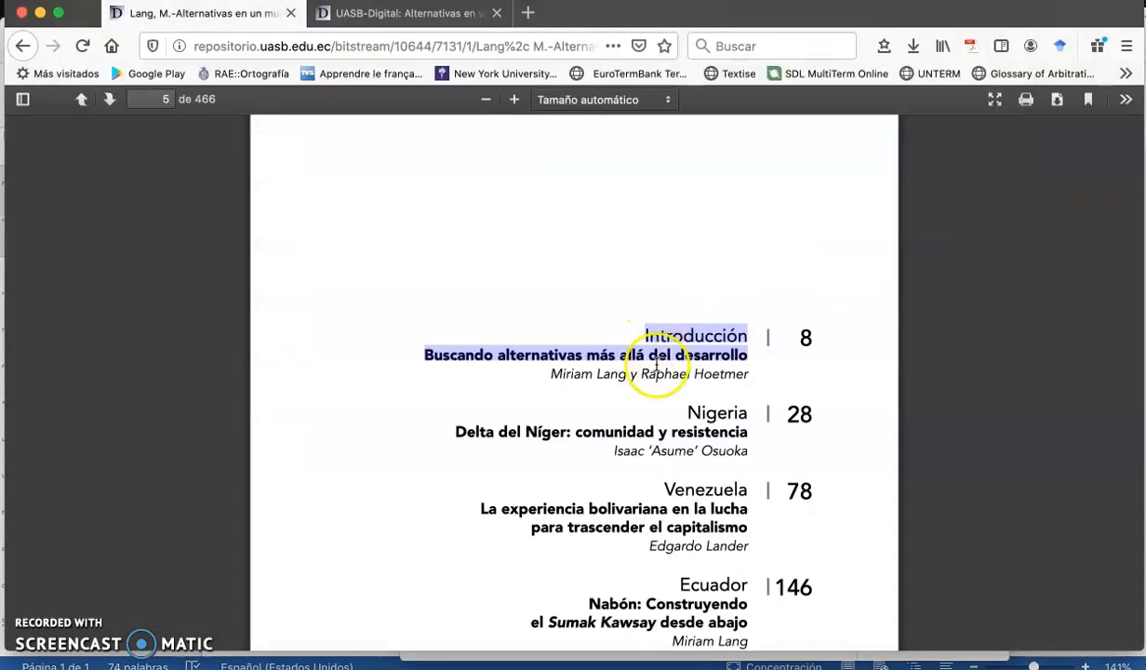
drag(641, 376, 751, 374)
key(super+c)
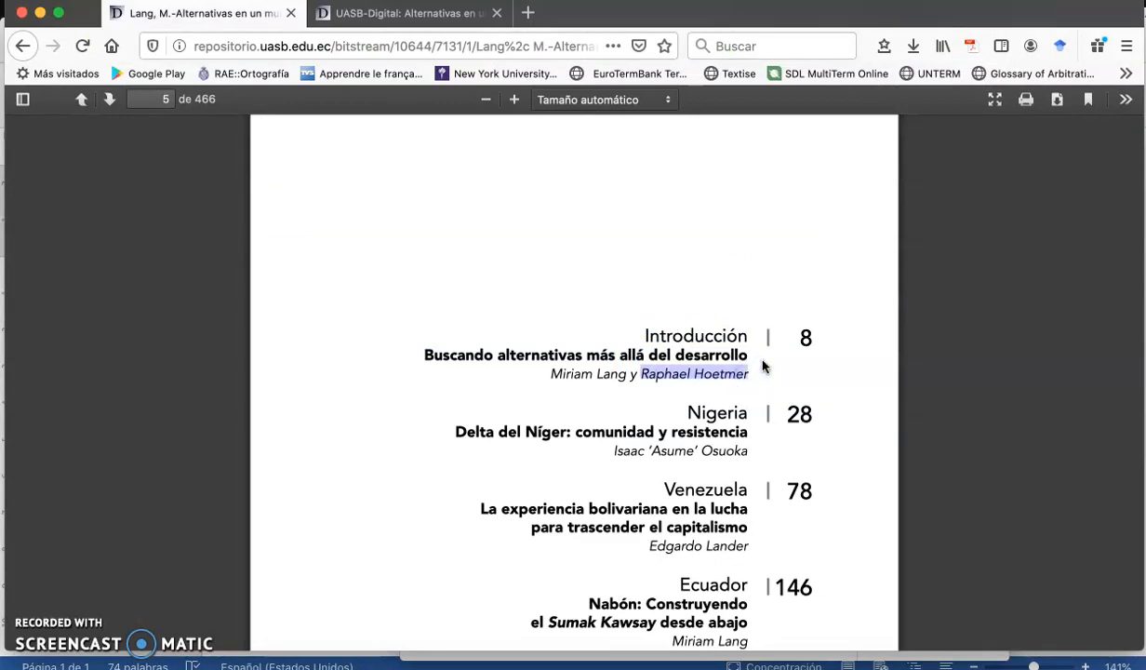
key(super+Tab)
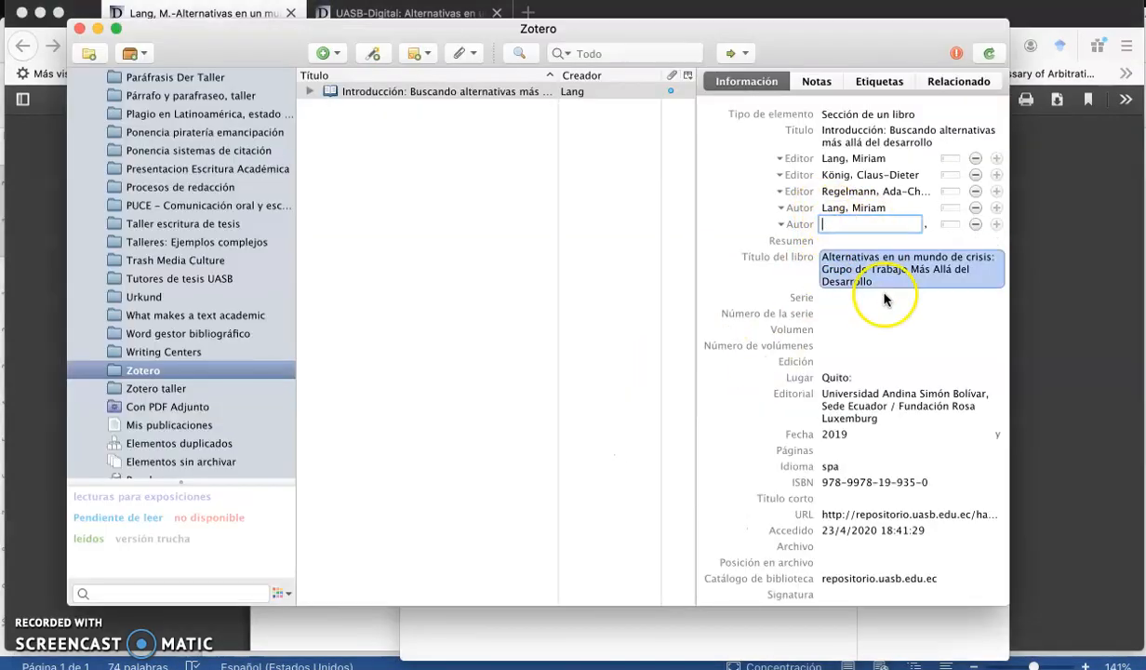
- Switch the empty Autor entry to a single full-name field and back to separate surname and given-name fields
click(828, 241)
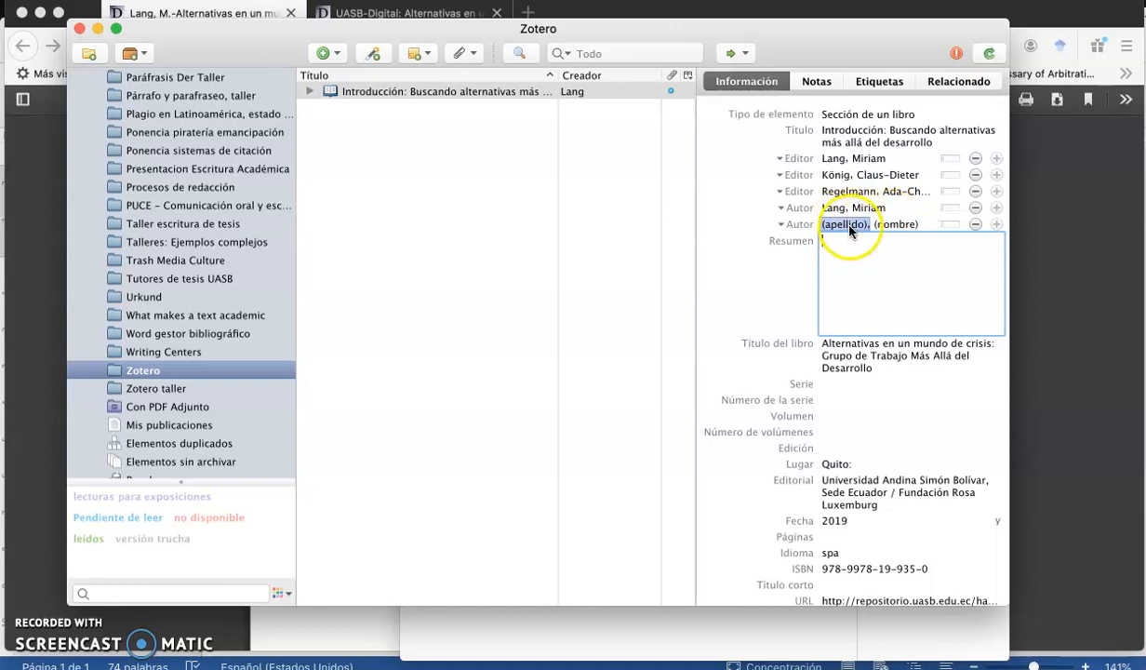
click(954, 217)
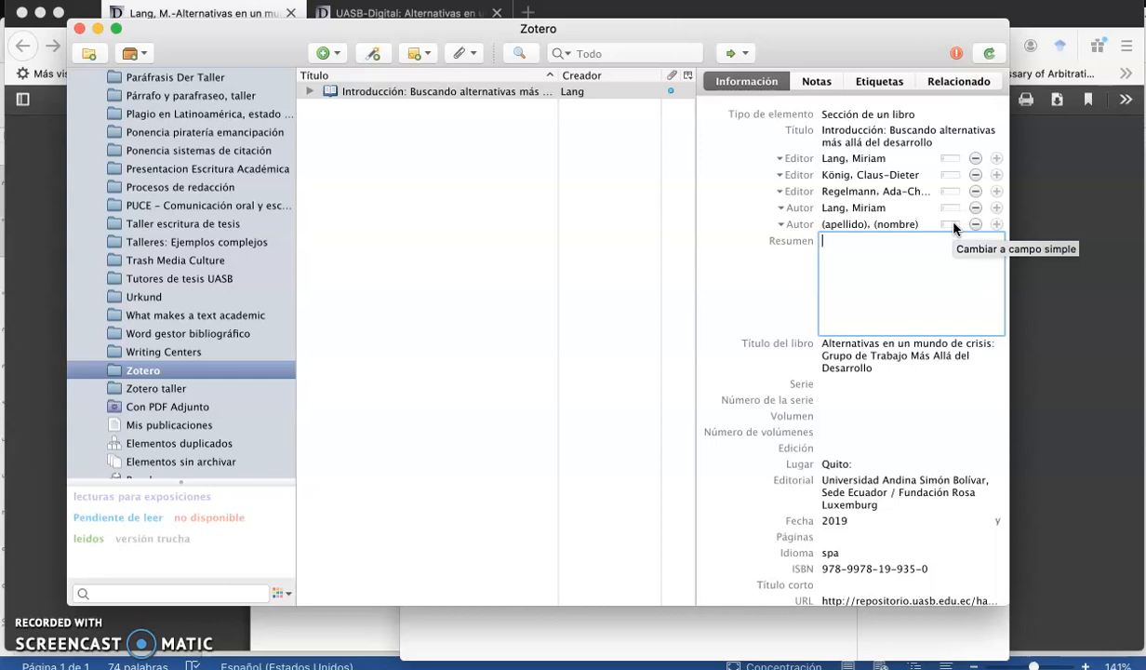
click(951, 226)
click(830, 228)
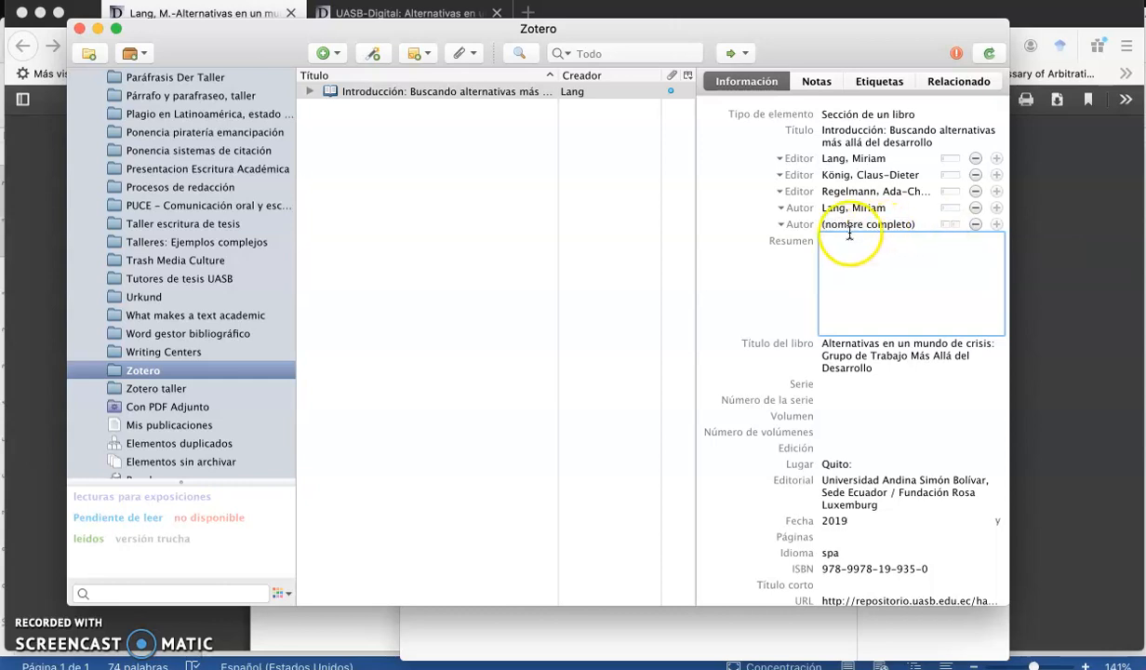
click(827, 238)
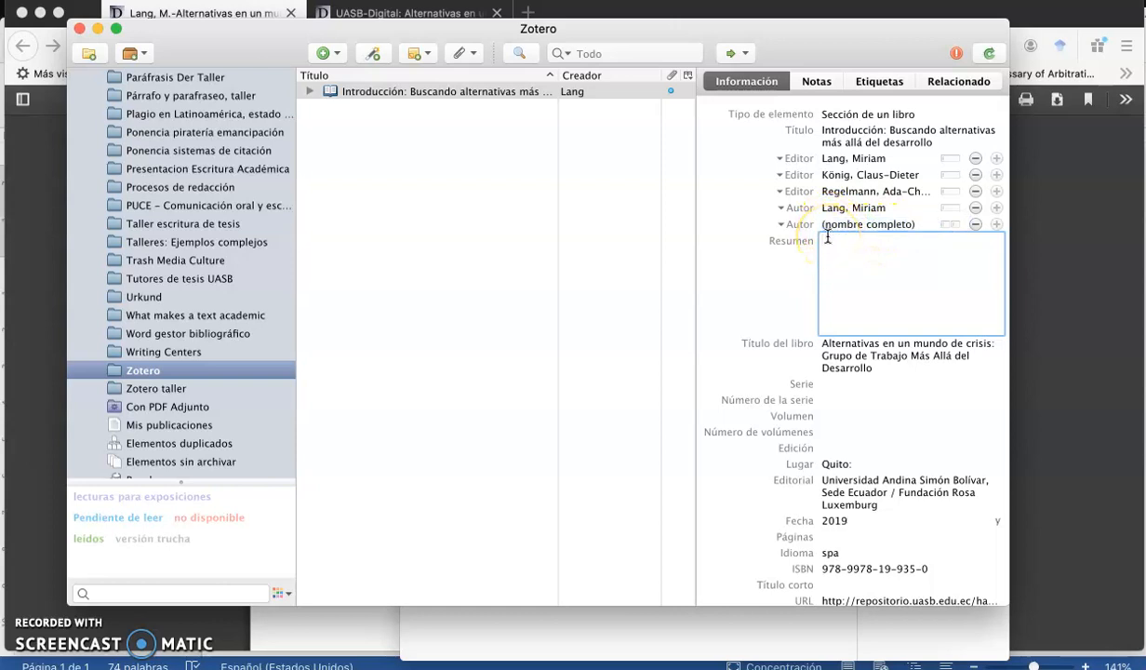
click(829, 225)
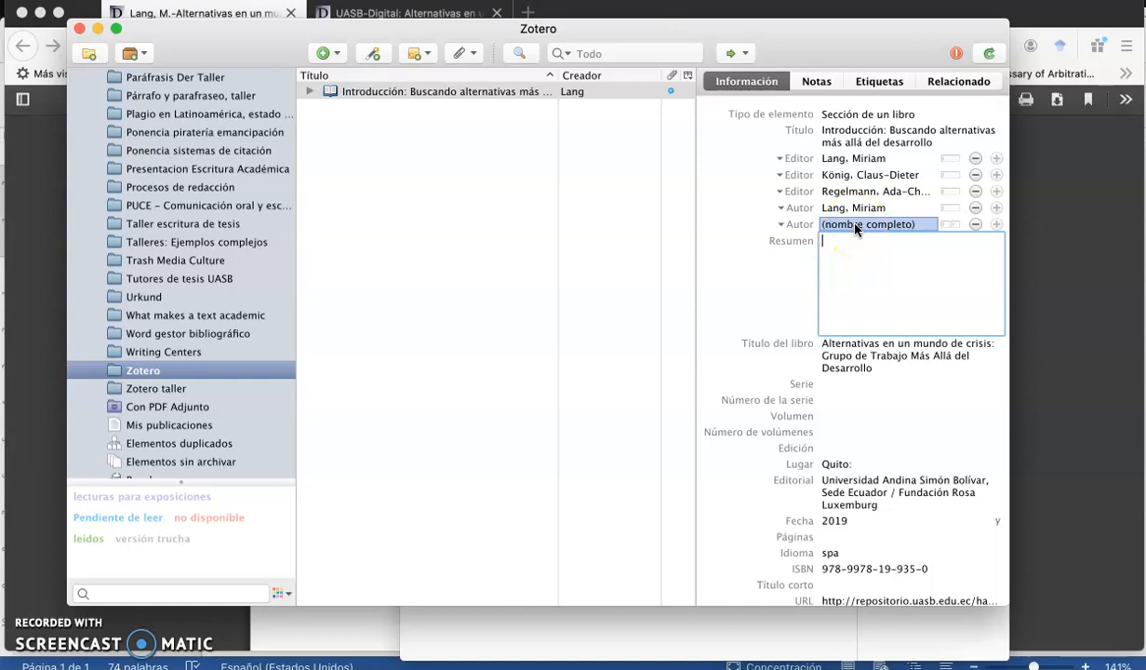
click(942, 226)
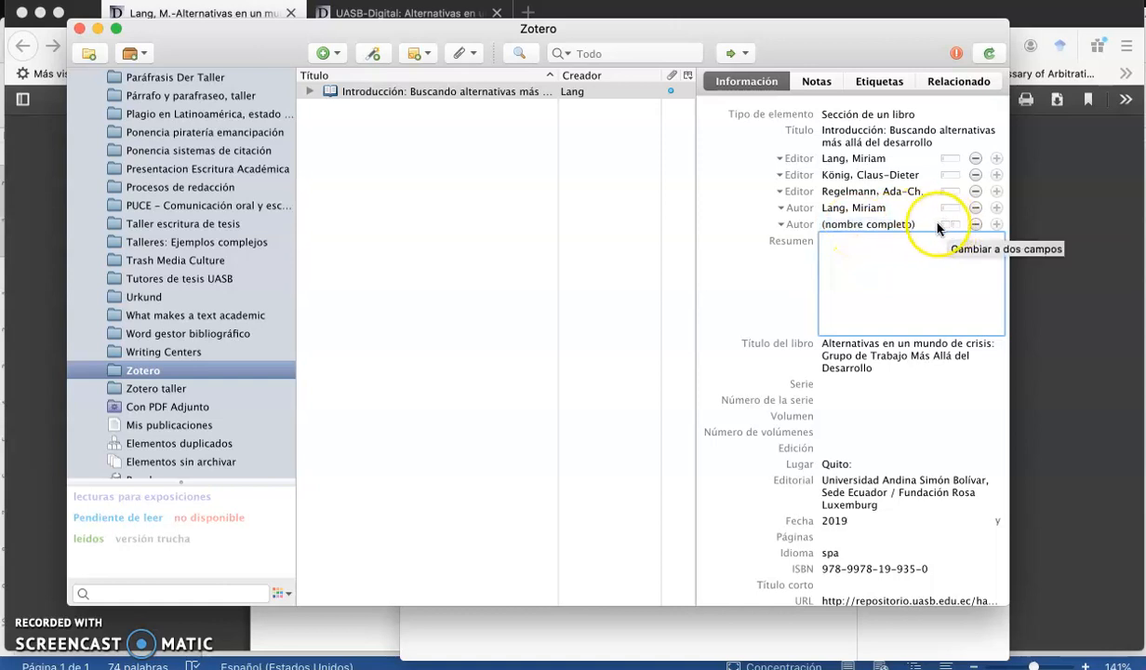
click(921, 225)
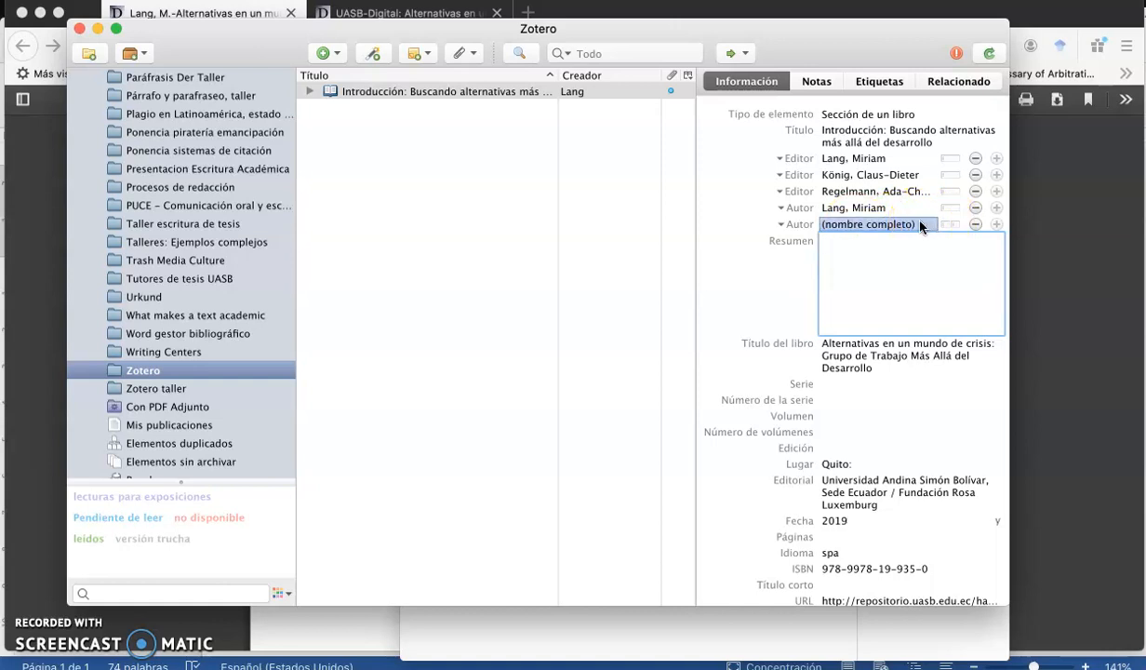
click(962, 226)
click(950, 226)
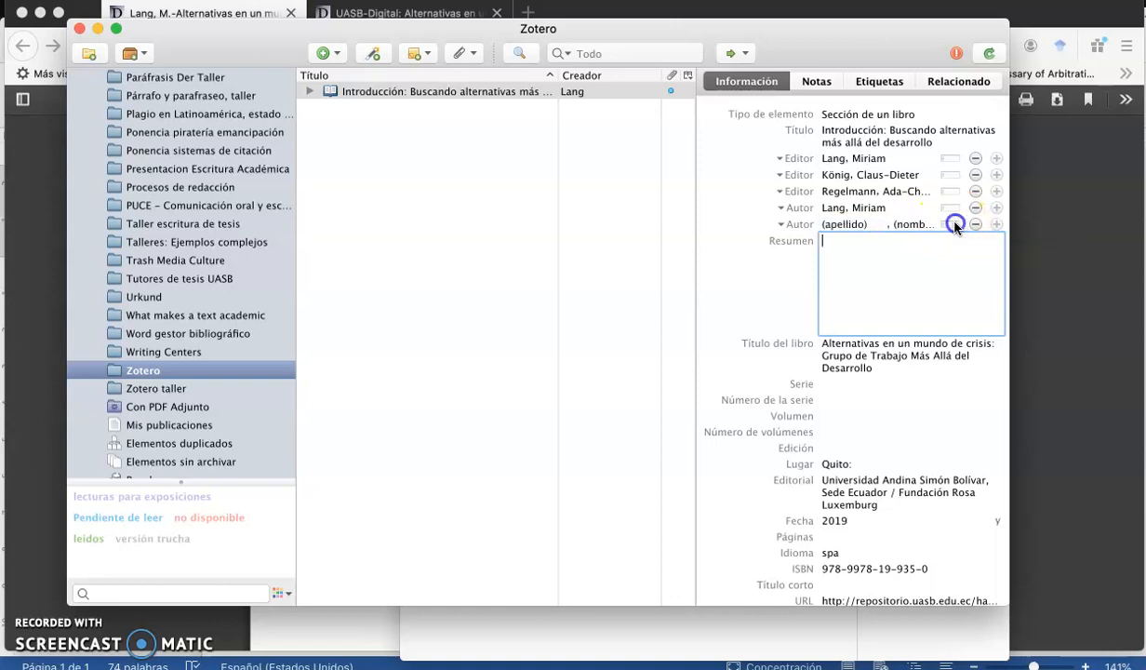
- Paste the copied name into the second Autor entry and split it into the surname and given-name fields
click(845, 227)
click(841, 226)
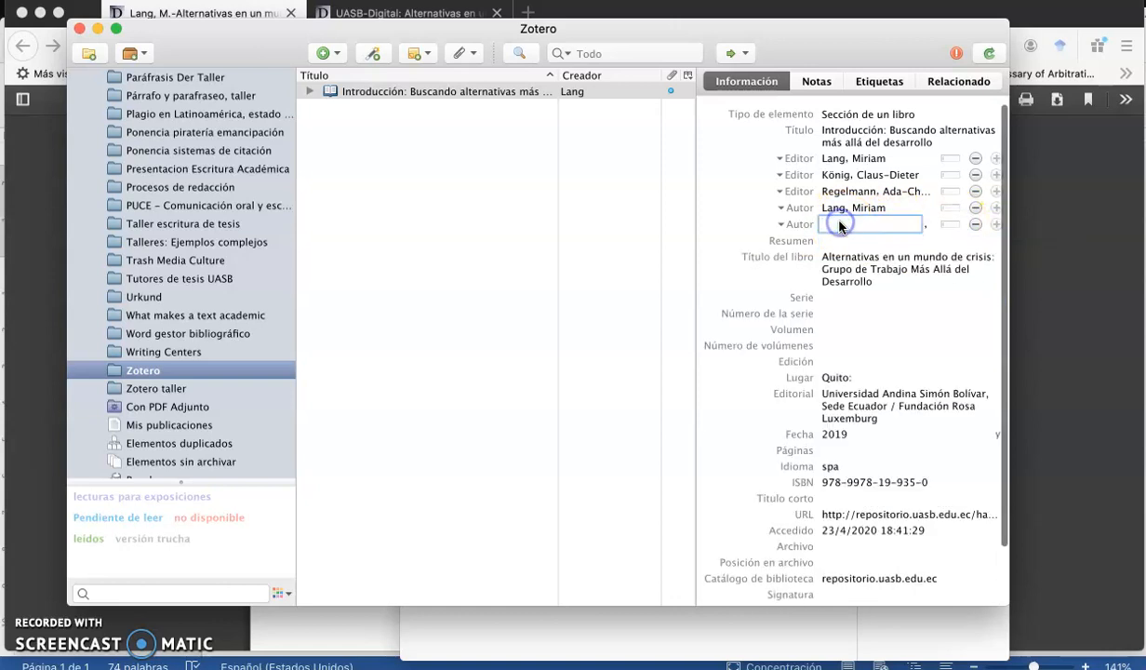
key(super+v)
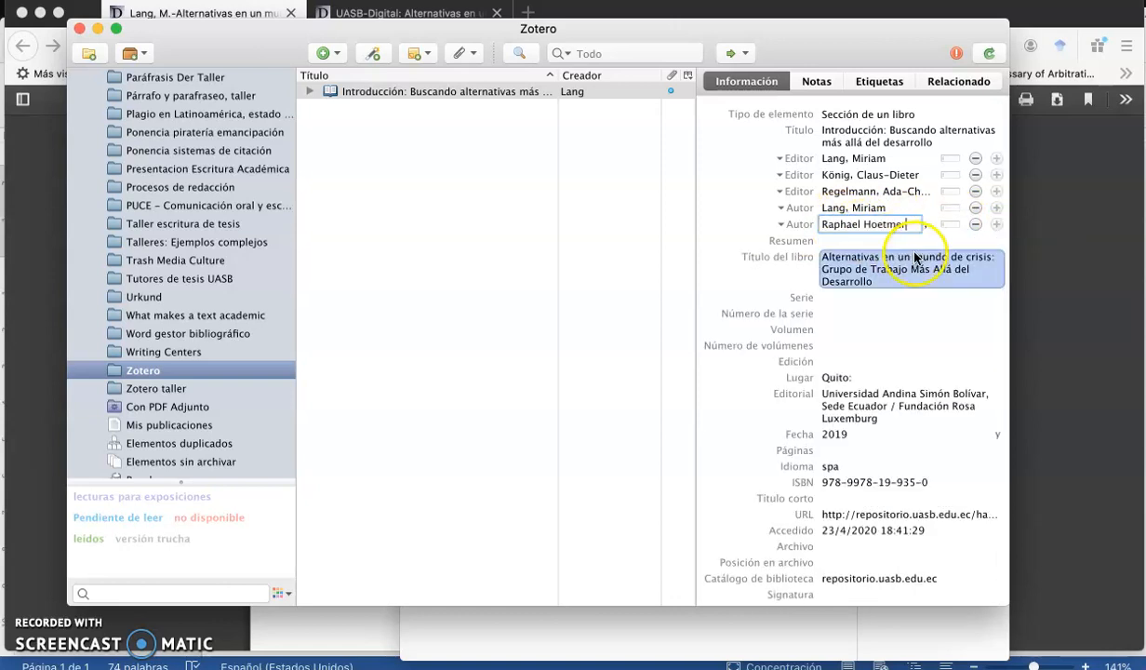
double_click(835, 226)
drag(834, 226, 1061, 283)
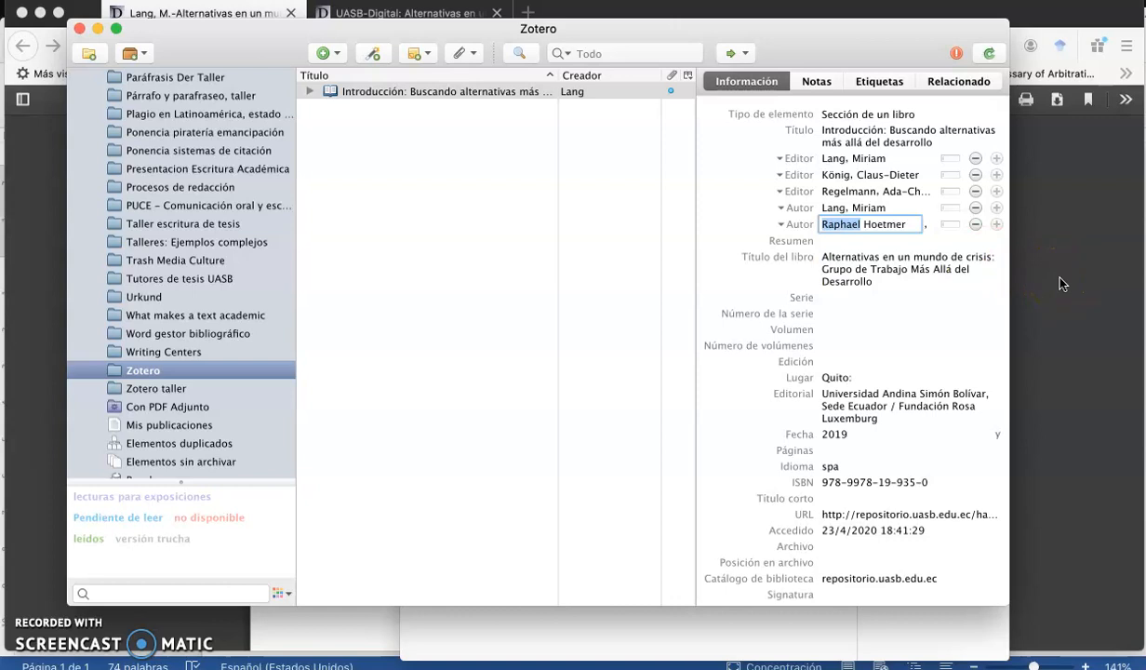
key(BackSpace)
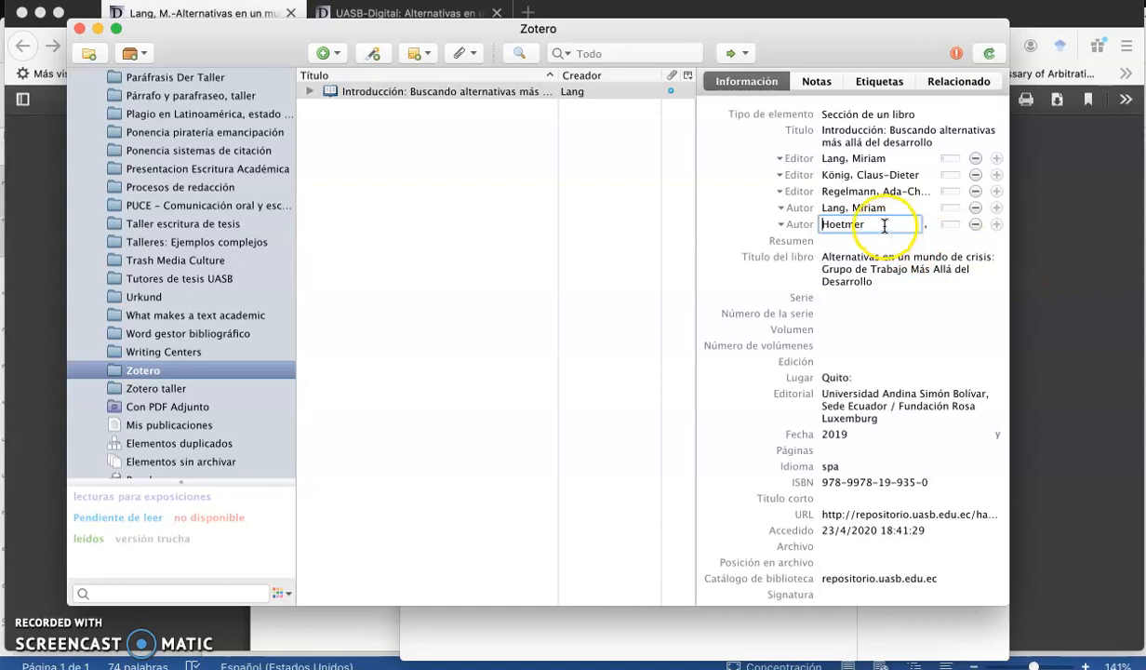
click(934, 226)
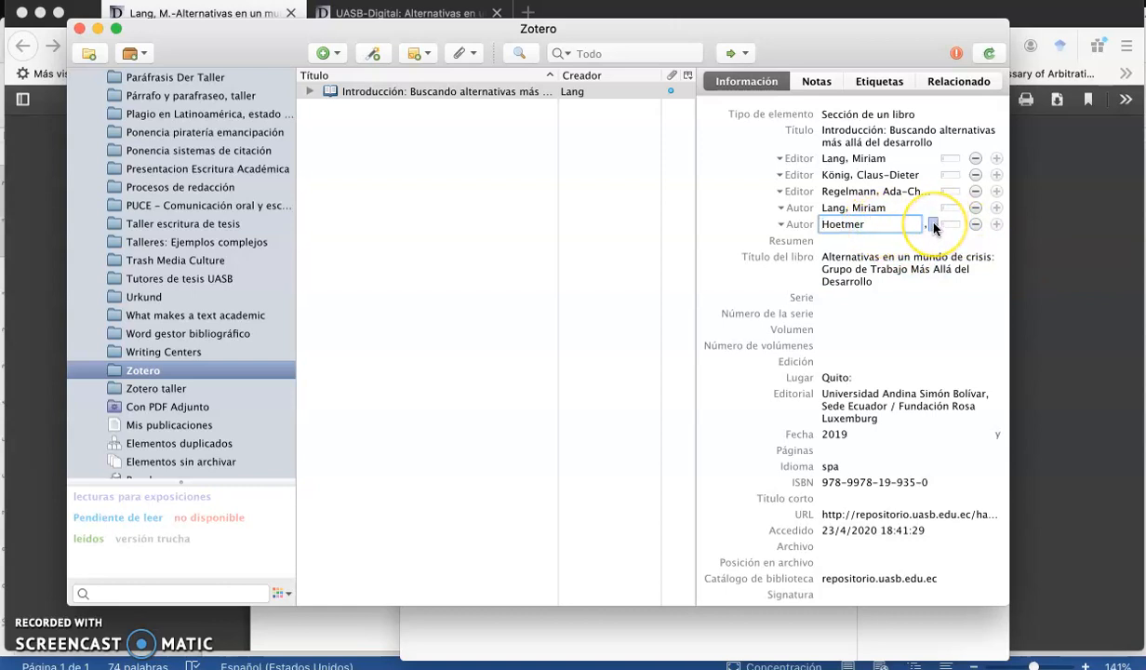
click(901, 266)
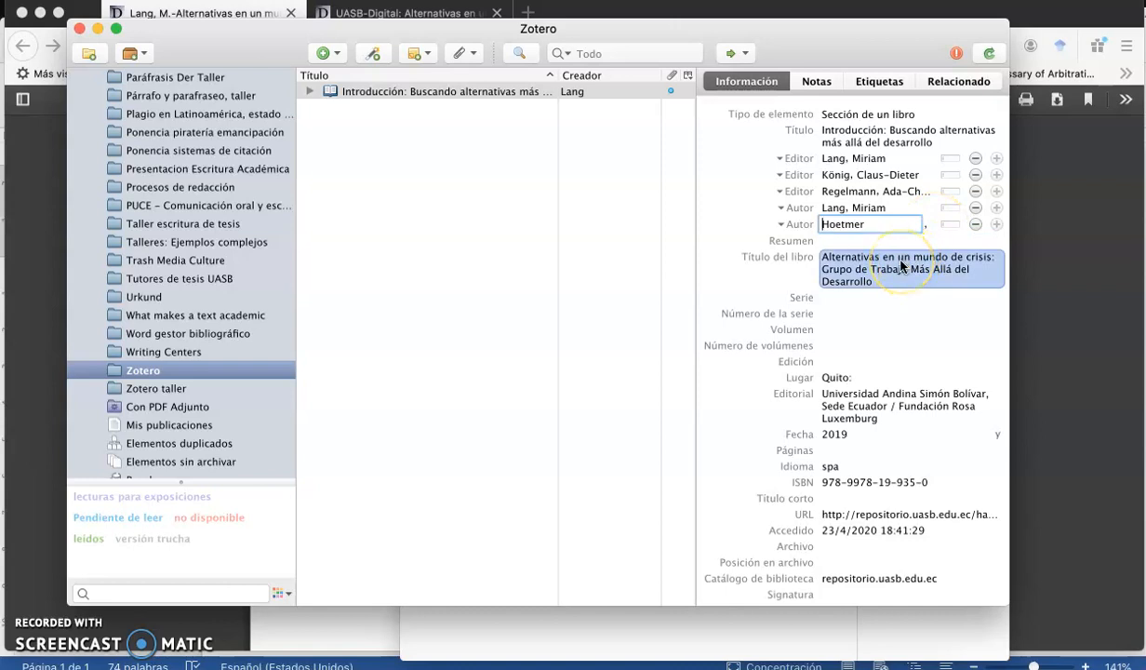
key(Tab)
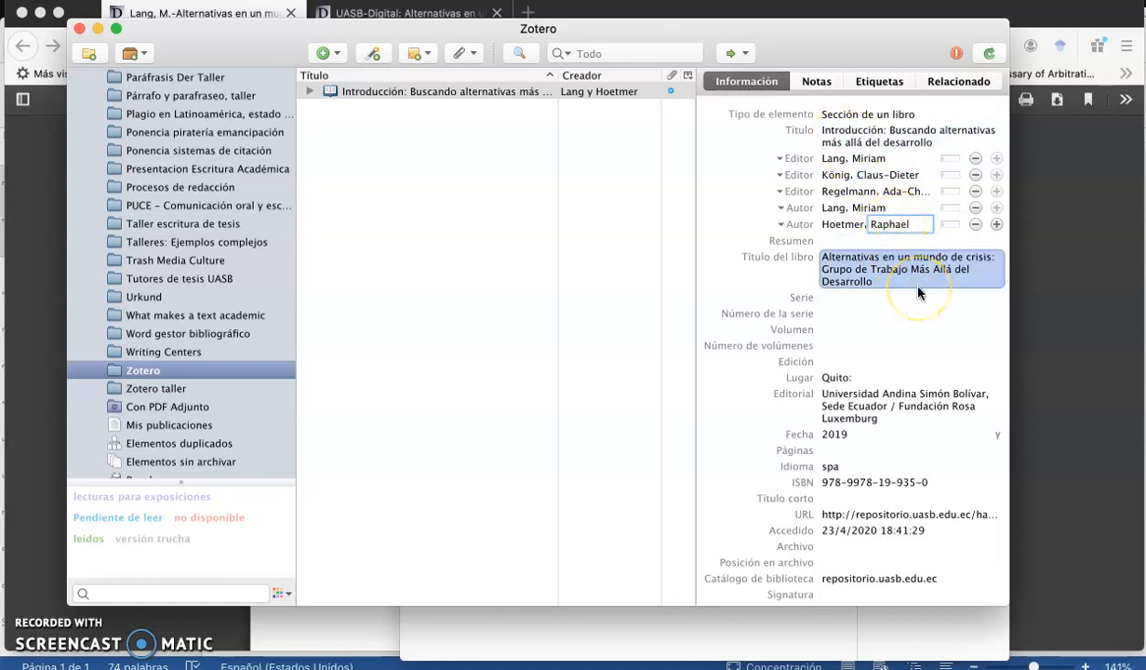
key(Tab)
- Remove the trailing colon from the Lugar field, leaving "Quito"
click(860, 450)
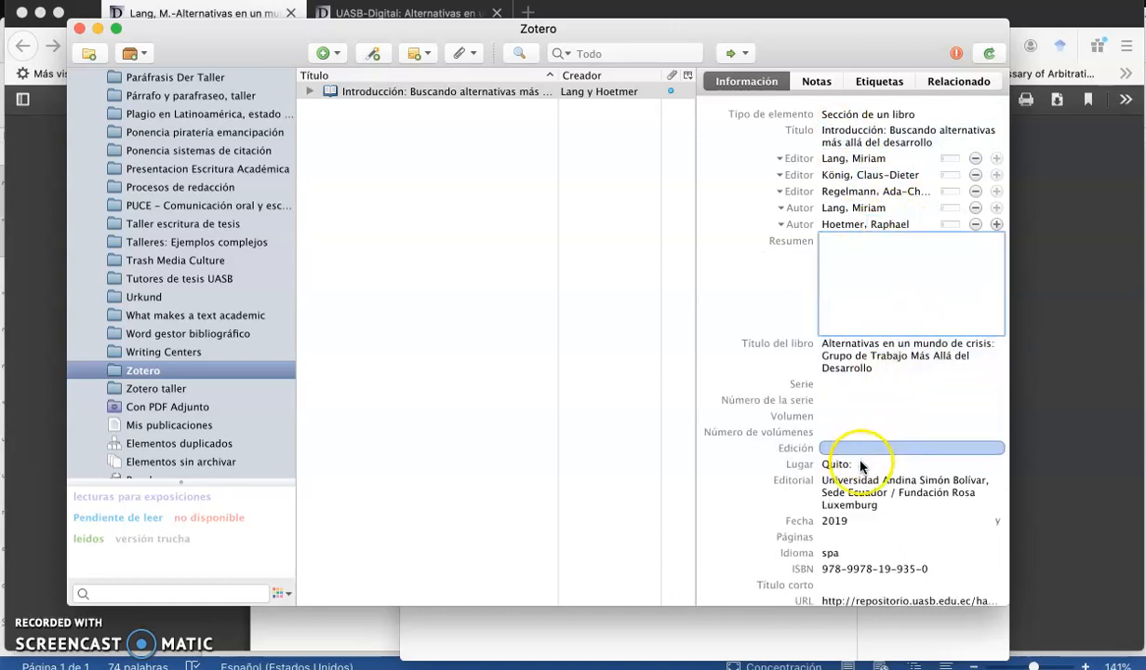
click(860, 465)
key(BackSpace)
key(Tab)
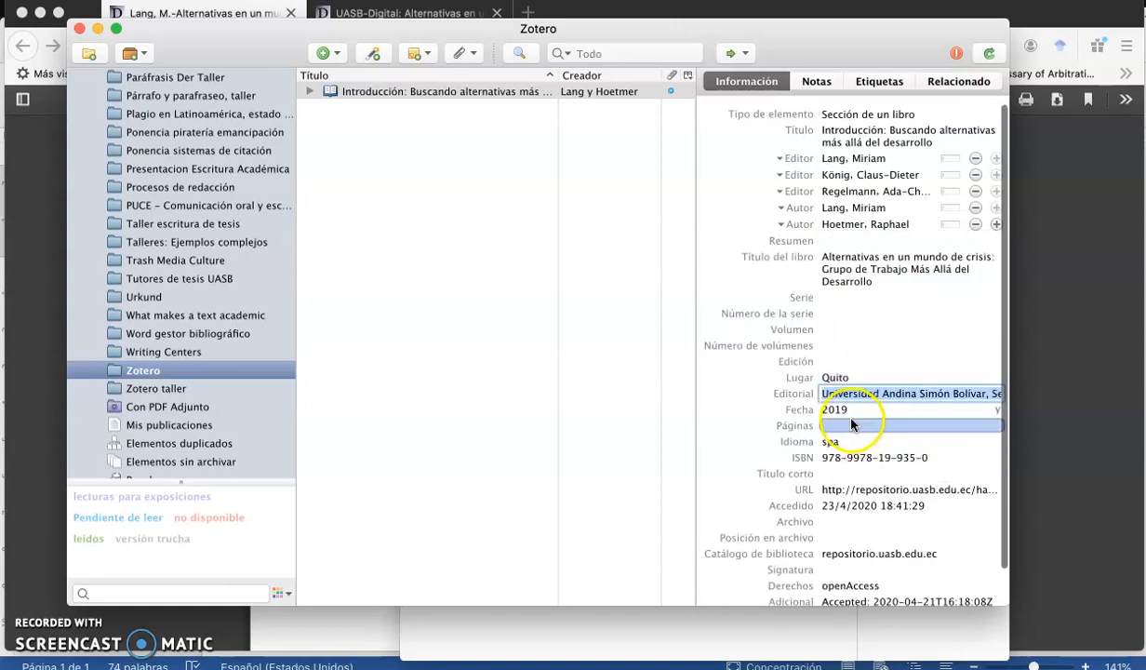
- Check the introduction's page range in the PDF's contents in Firefox and set Páginas to 8-27 in Zotero
click(852, 424)
key(super+Tab)
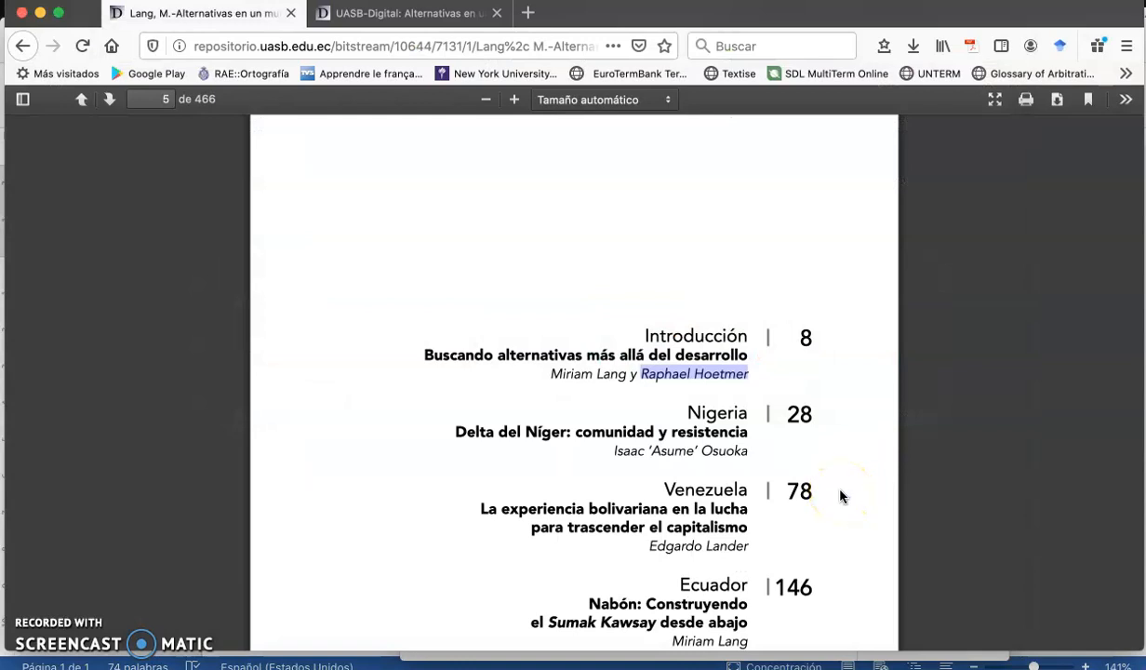
key(super+Tab)
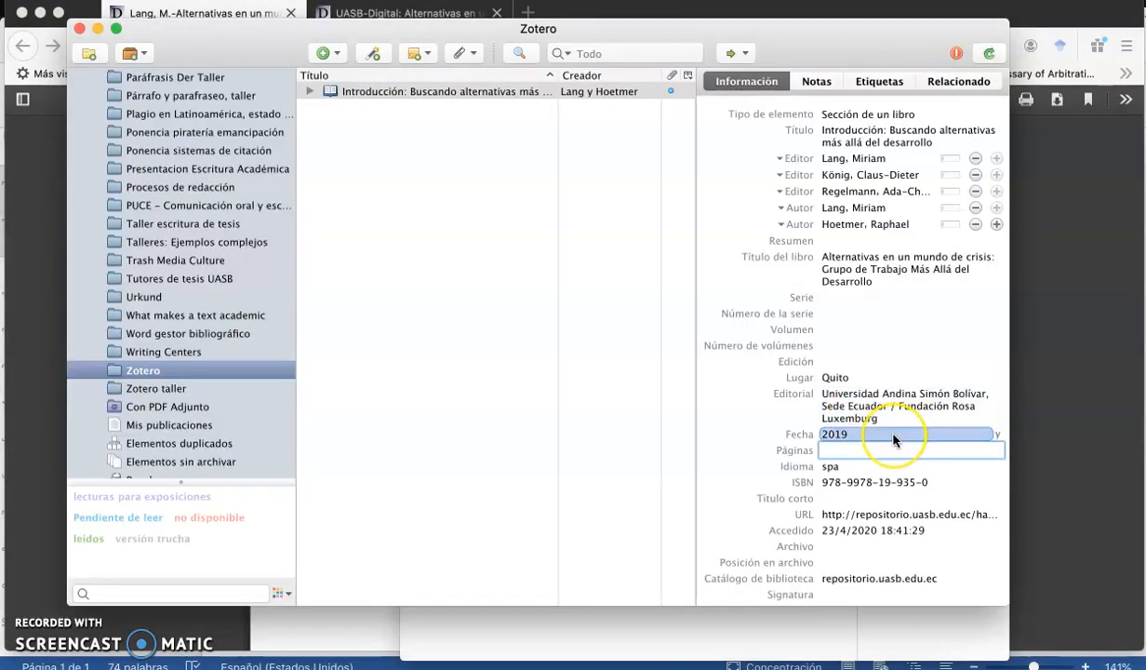
text(8-27)
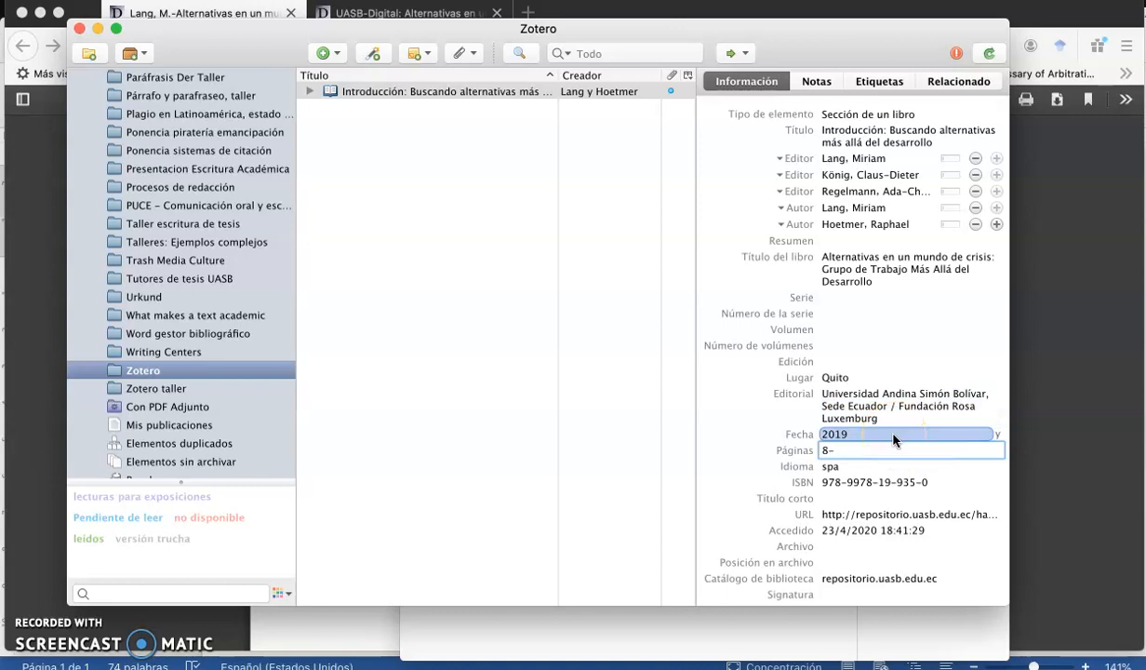